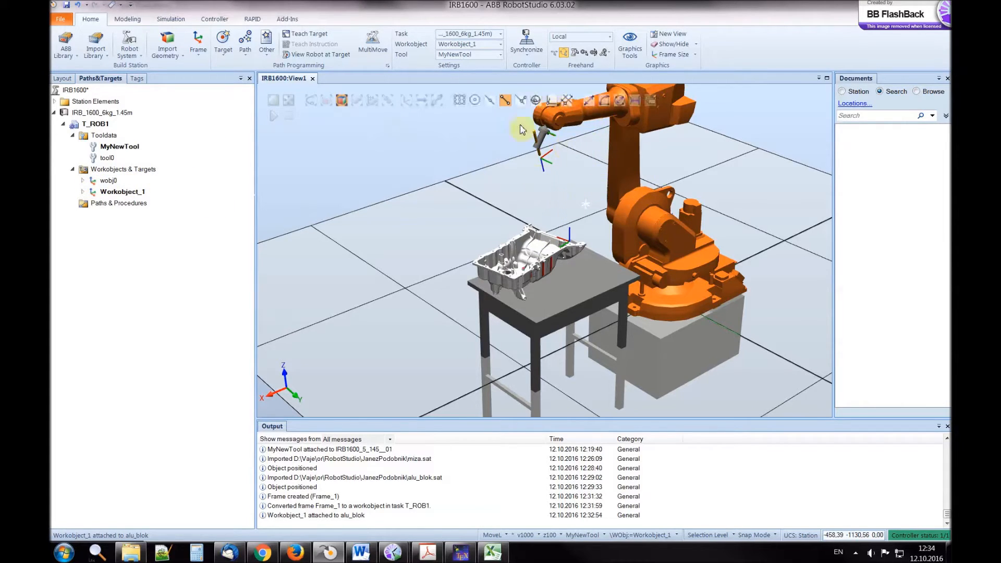
Set wobj0 as the active workobject
left_click(108, 180)
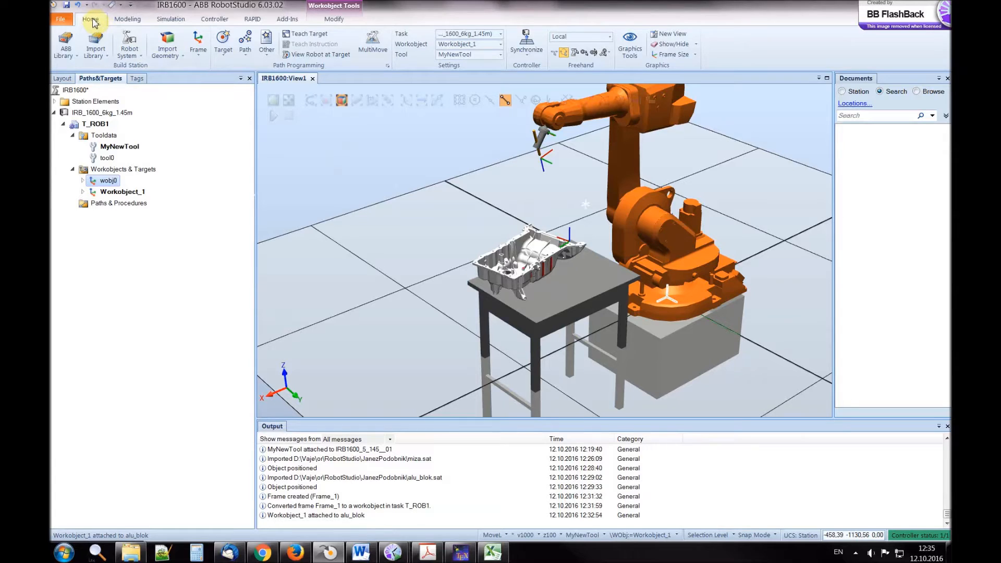
right_click(106, 184)
left_click(145, 187)
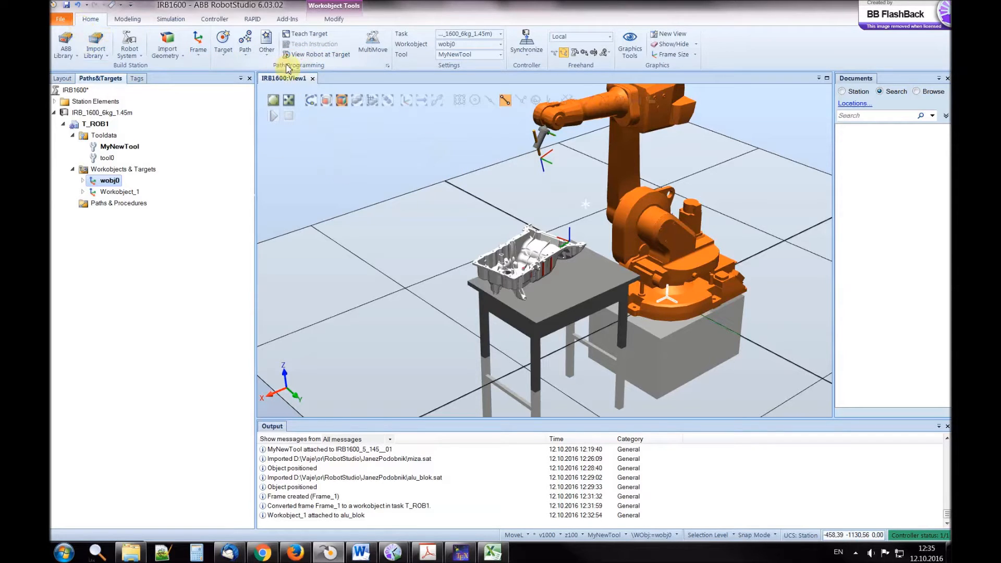
Teach a target at the robot's current position and select it under wobj0_of
left_click(308, 36)
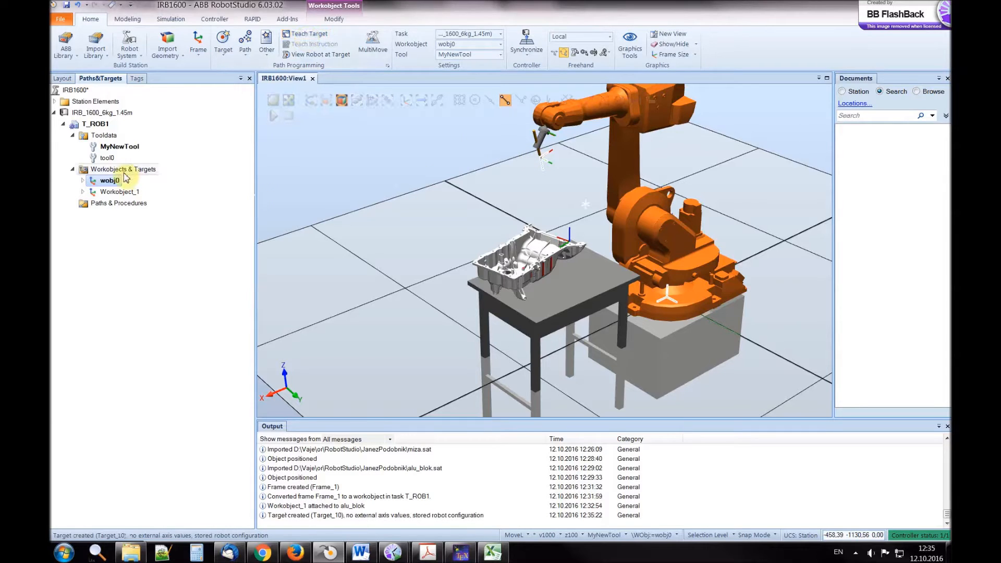
left_click(83, 180)
left_click(92, 192)
left_click(132, 203)
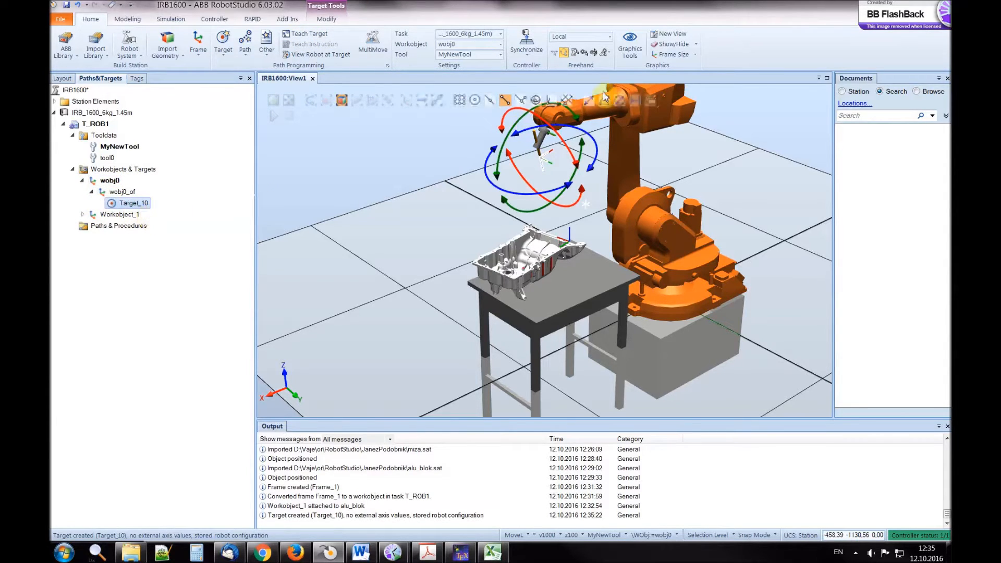
Jog joint 4 of the robot slightly so the tool tip moves away from the taught target
left_click(574, 52)
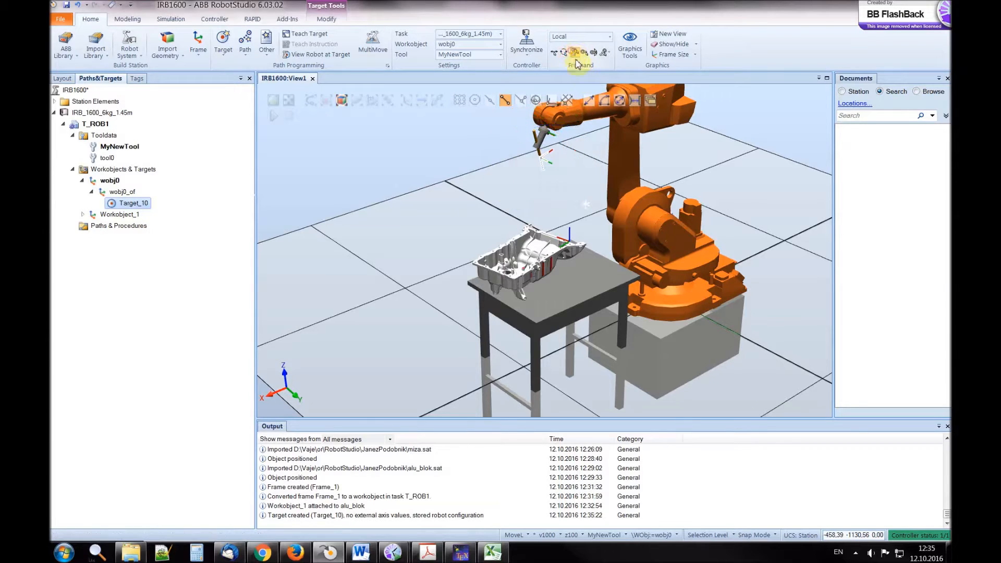
left_click_drag(594, 110, 592, 115)
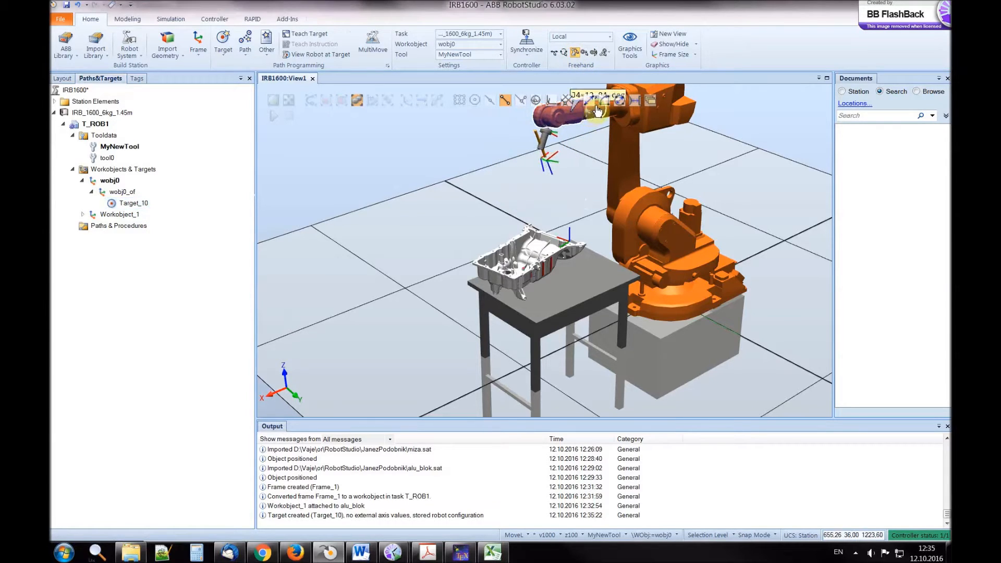
mouse_move(552, 154)
middle_mouse_down()
mouse_move(594, 152)
mouse_move(569, 157)
middle_mouse_up()
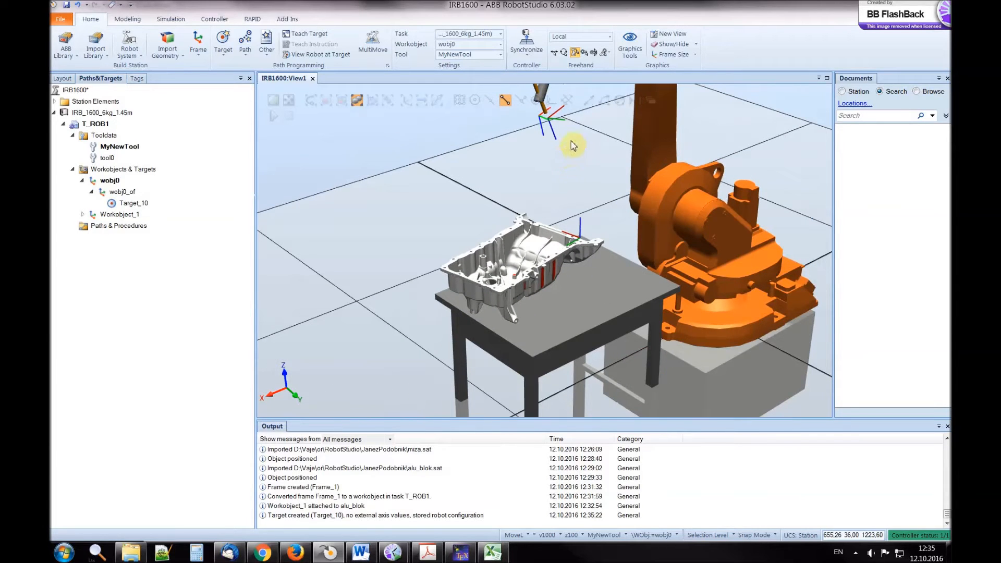
Examine up close how Target_10's frame is positioned relative to the tool frame, with the target highlighted
left_click_drag(573, 146, 553, 317, "ctrl")
scroll(550, 320, "down", 1)
scroll(551, 319, "down", 1)
scroll(551, 320, "up", 1)
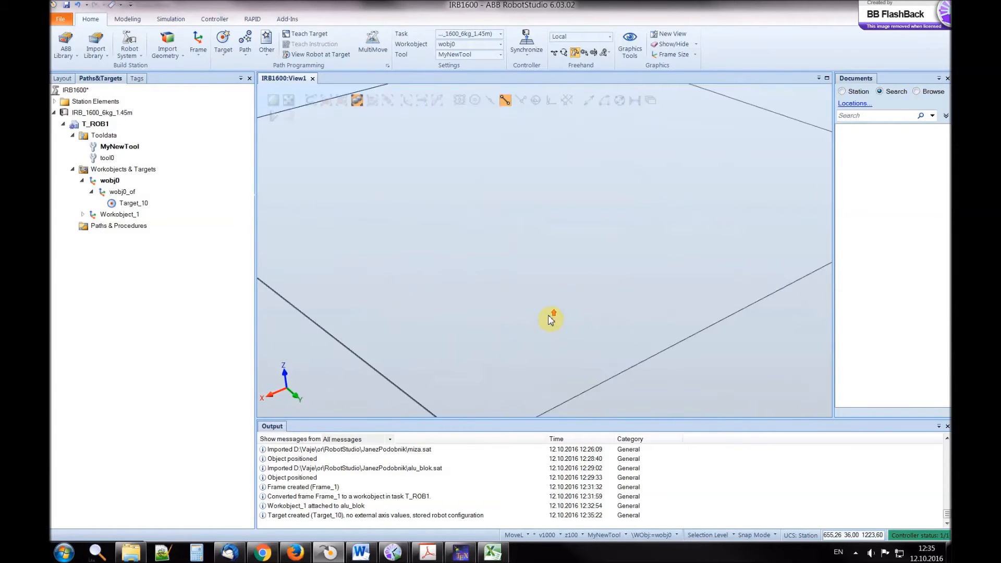
scroll(550, 320, "down", 1)
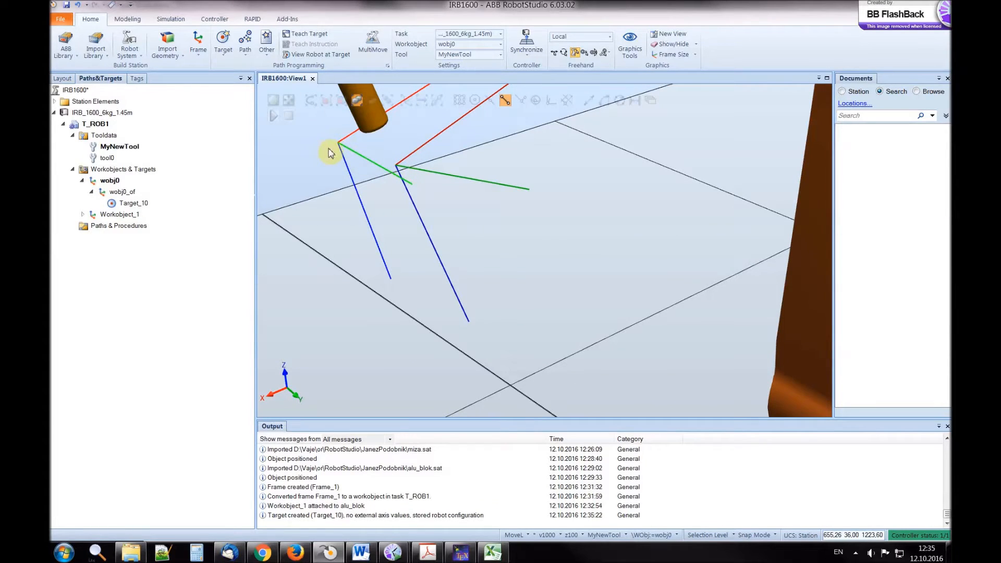
left_click(132, 203)
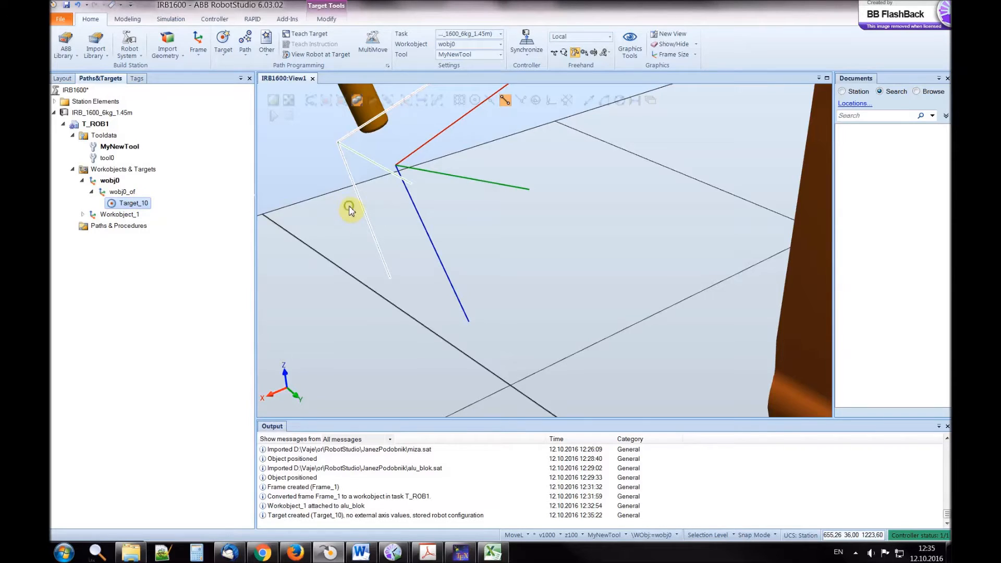
scroll(347, 208, "down", 5)
scroll(336, 204, "up", 5)
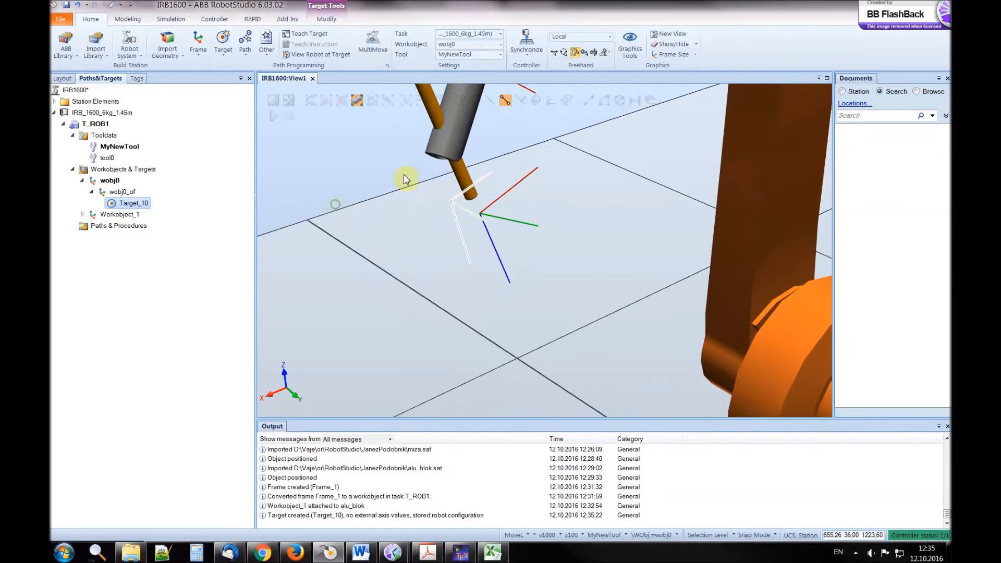
Rotate Target_10 freehand about its local Y axis and shift it slightly along its local X axis
left_click(565, 53)
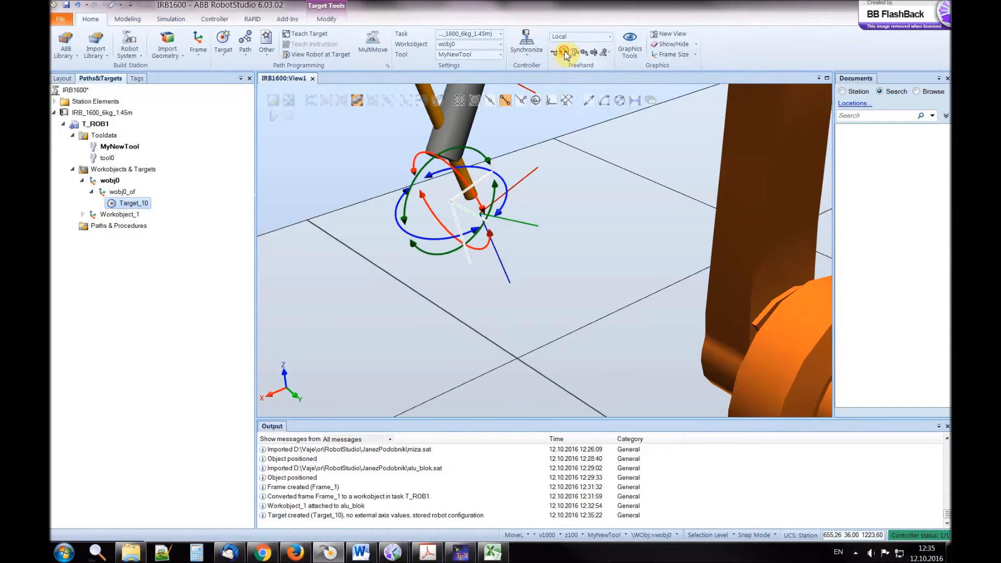
left_click_drag(410, 205, 426, 209)
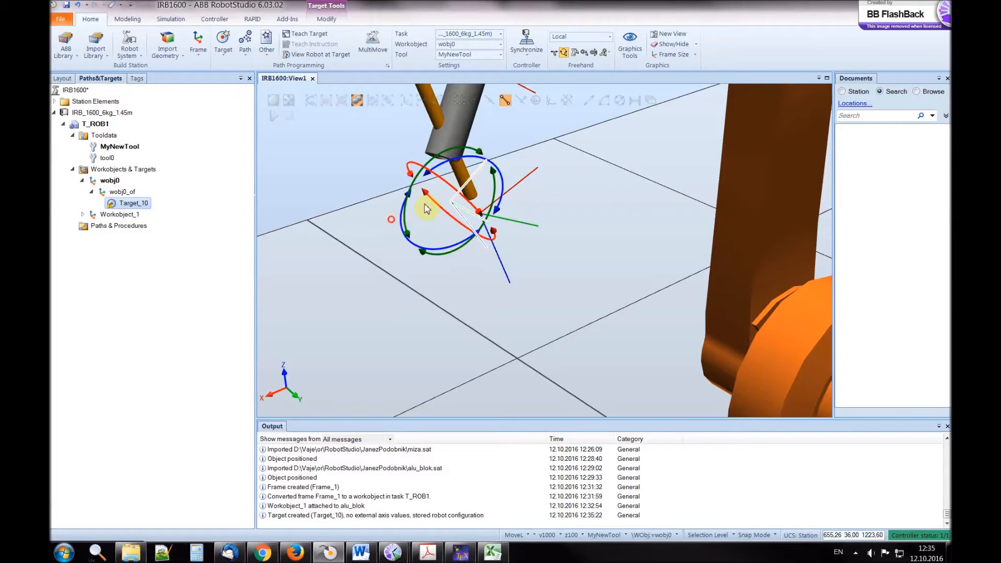
left_click(554, 53)
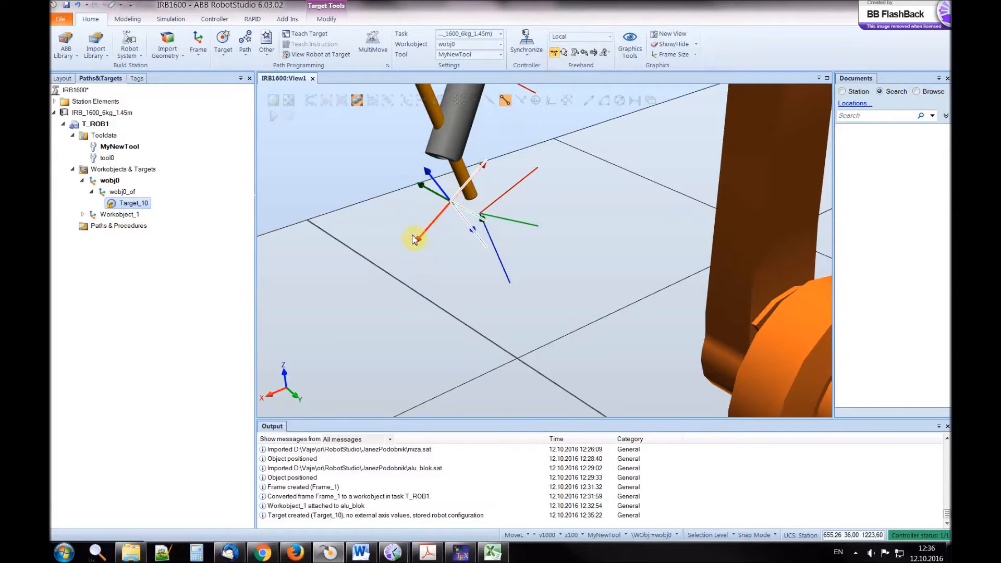
left_click_drag(420, 244, 411, 252)
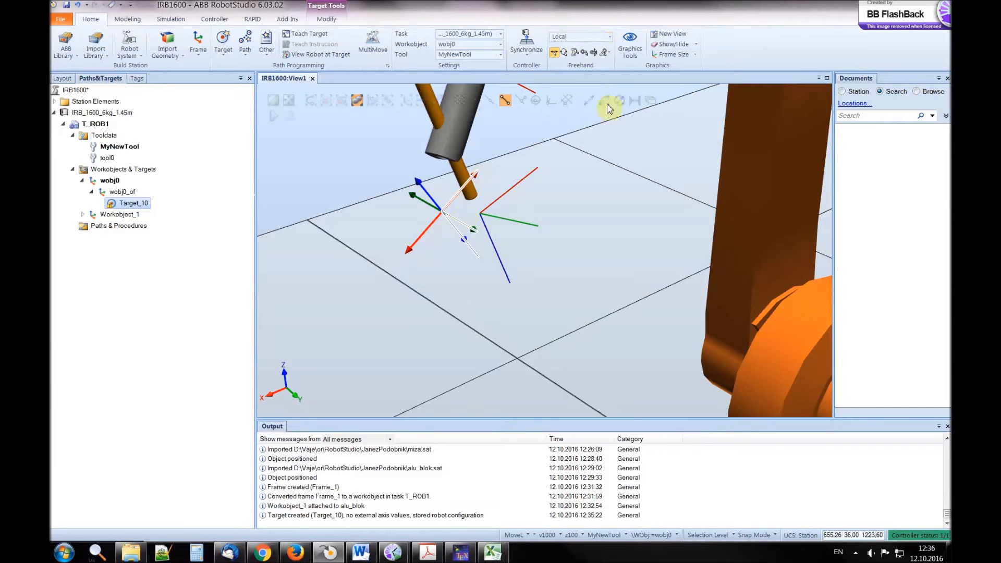
Move Target_10 freehand slightly downward along the World Z axis and return the reference coordinate system to Local
left_click(579, 37)
left_click(574, 46)
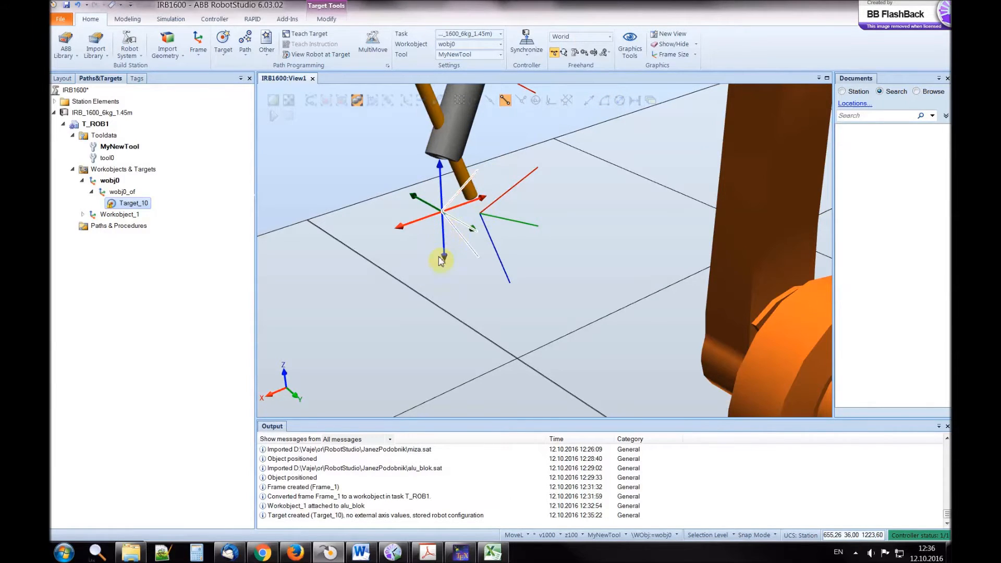
left_click(442, 264)
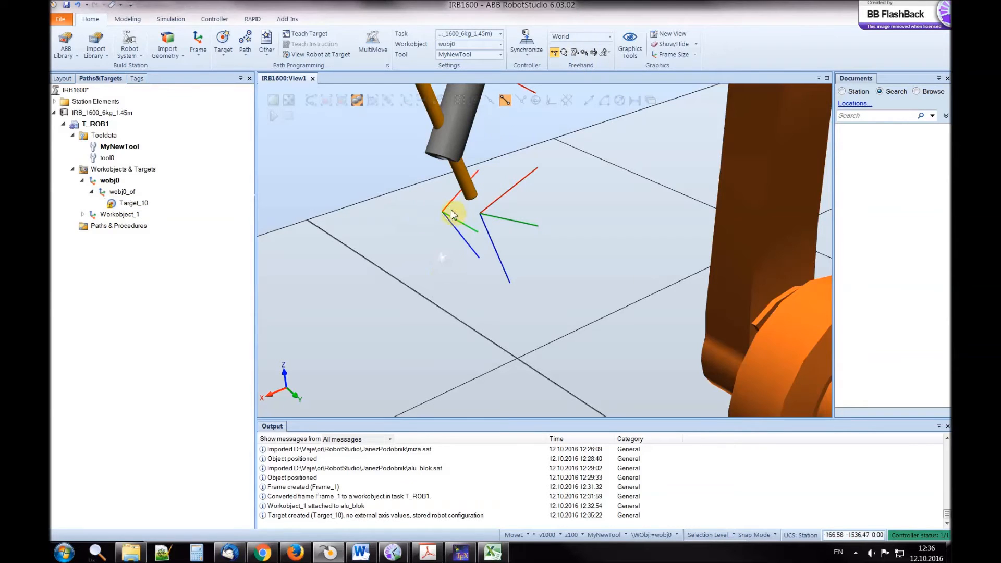
left_click(130, 203)
left_click_drag(445, 261, 445, 279)
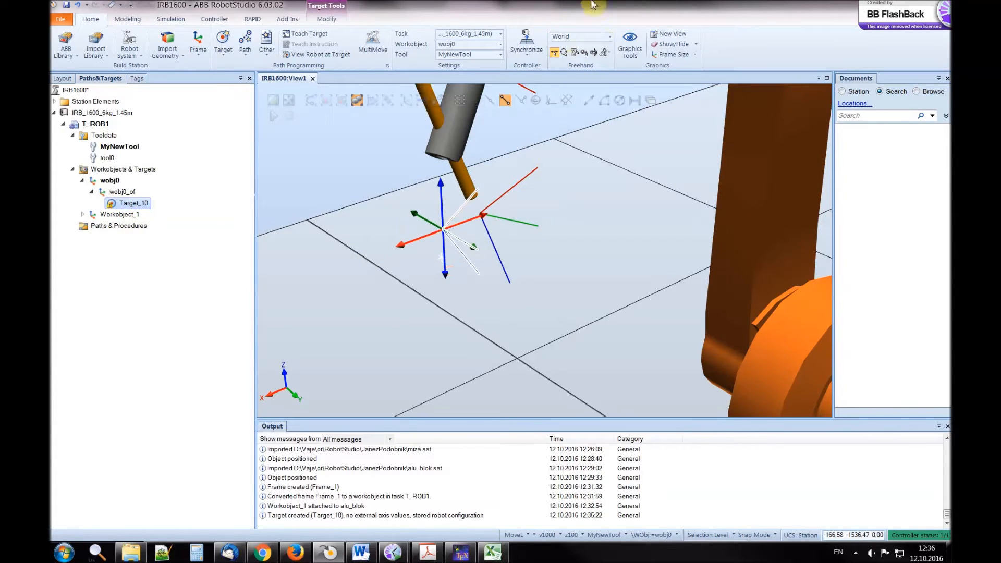
scroll(510, 206, "down", 5)
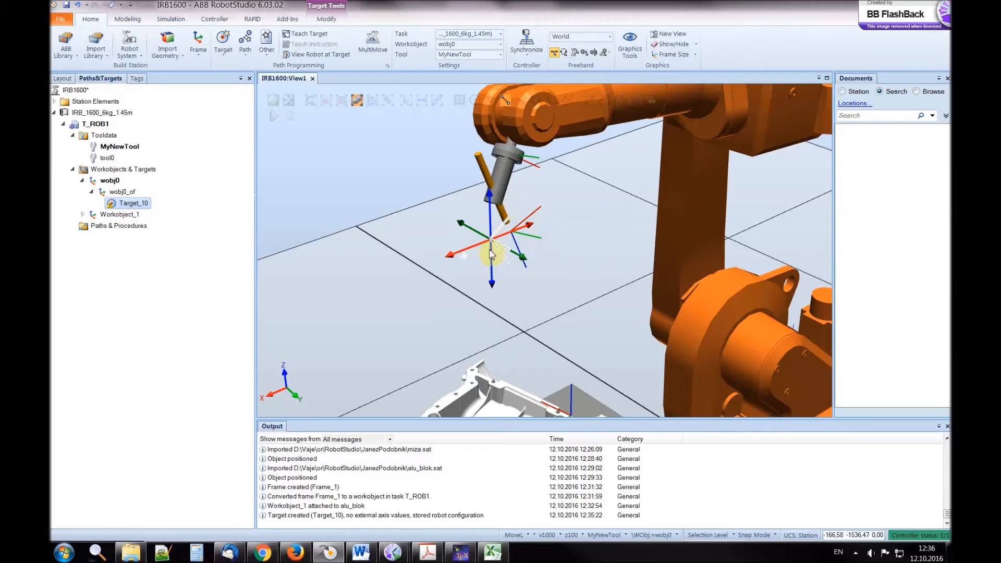
left_click(589, 42)
left_click(574, 52)
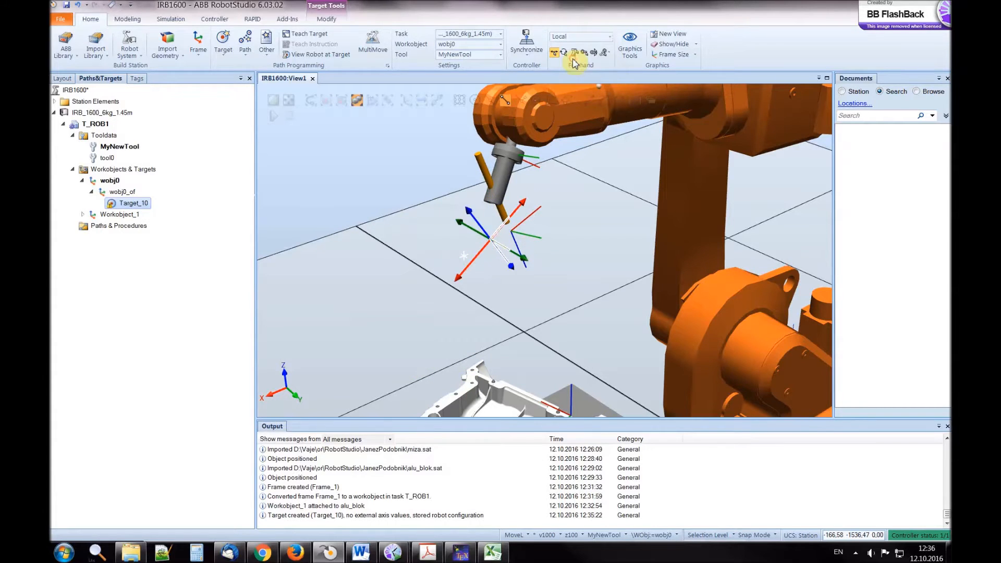
Display MyNewTool at Target_10 and turn on View Robot at Target
right_click(130, 205)
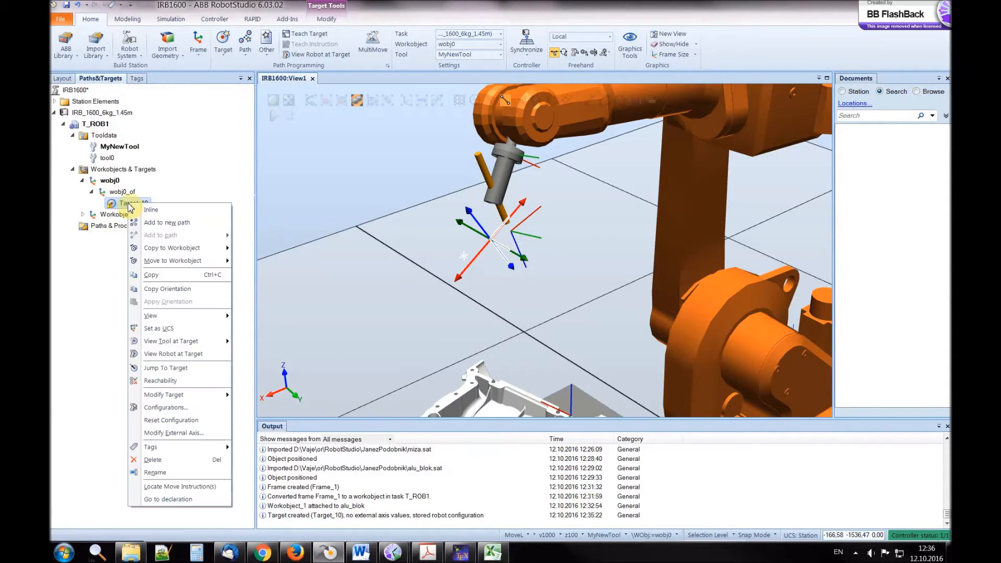
mouse_move(195, 346)
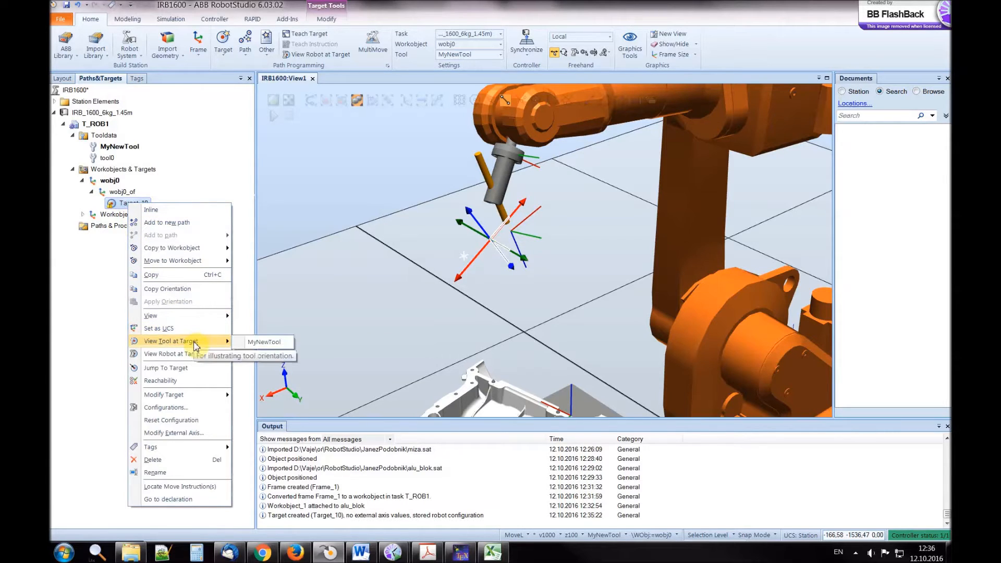
left_click(251, 342)
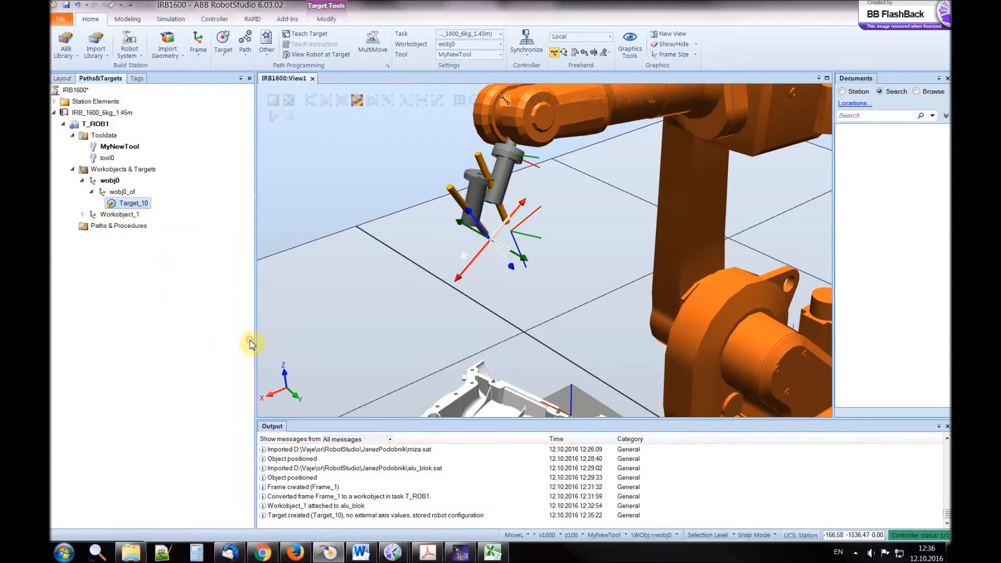
right_click(132, 209)
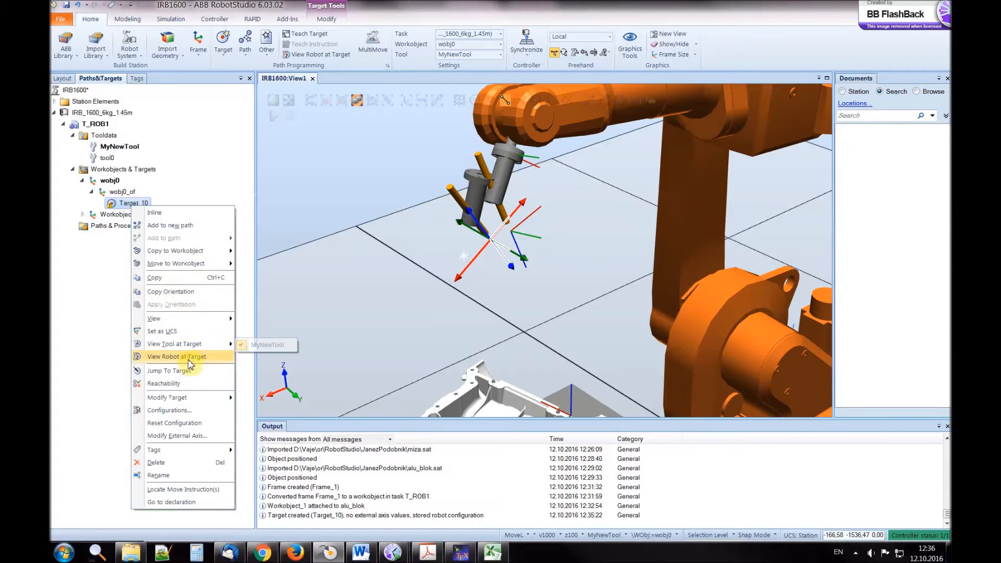
left_click(191, 358)
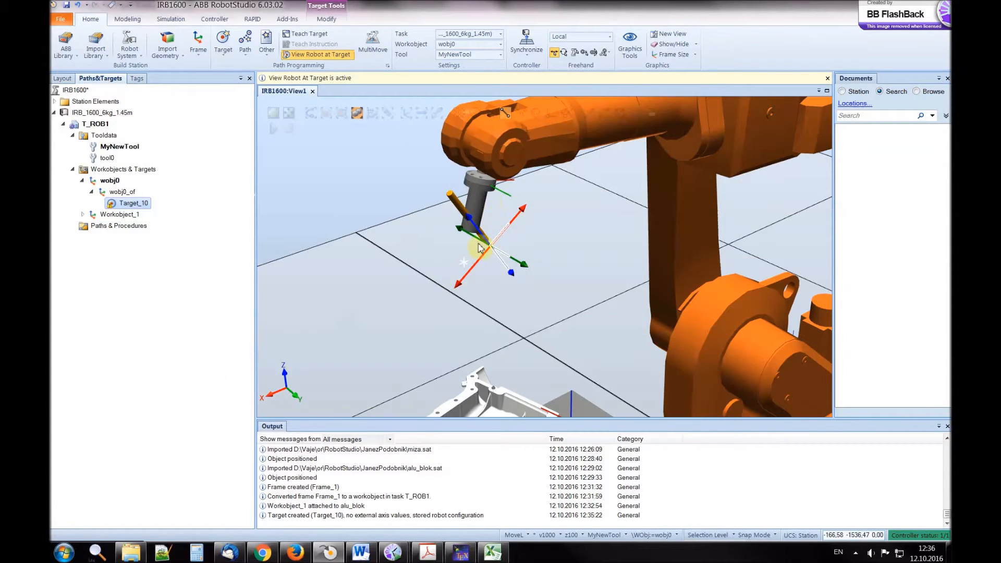
Jump to Target_10 and preview the robot poses and joint values of configurations Cfg1, Cfg2 and Cfg3
right_click(125, 207)
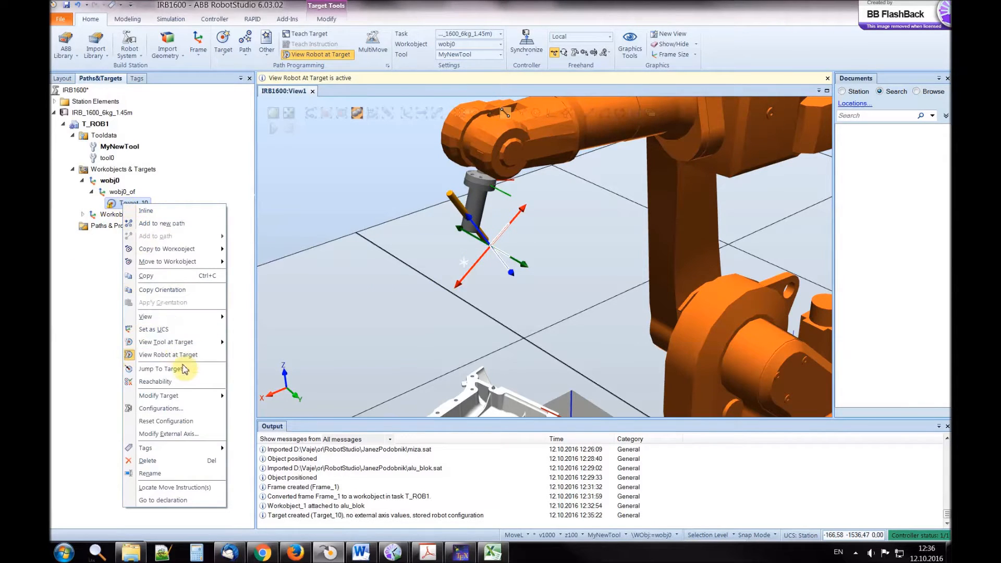
left_click(180, 370)
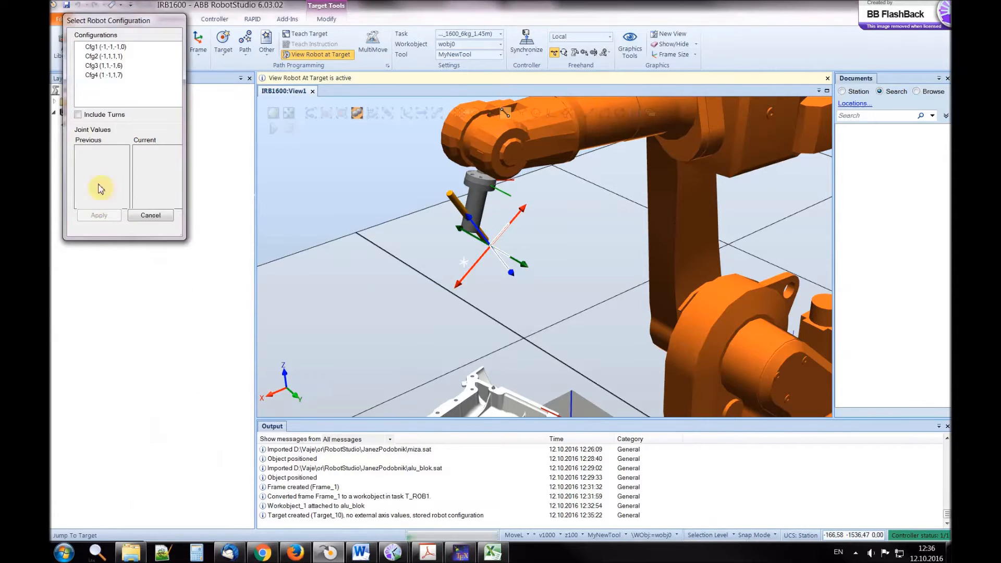
left_click_drag(98, 21, 199, 245)
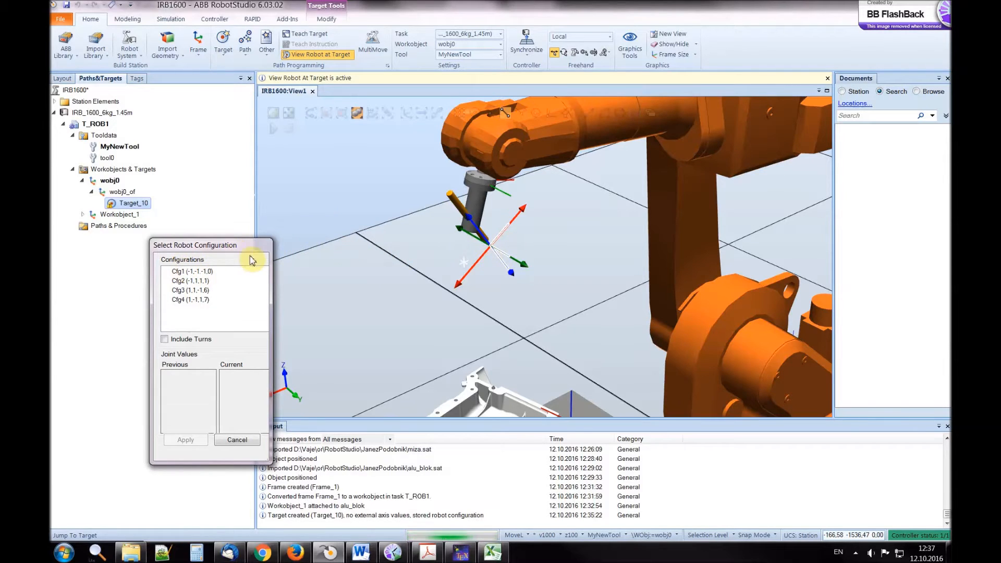
left_click(205, 272)
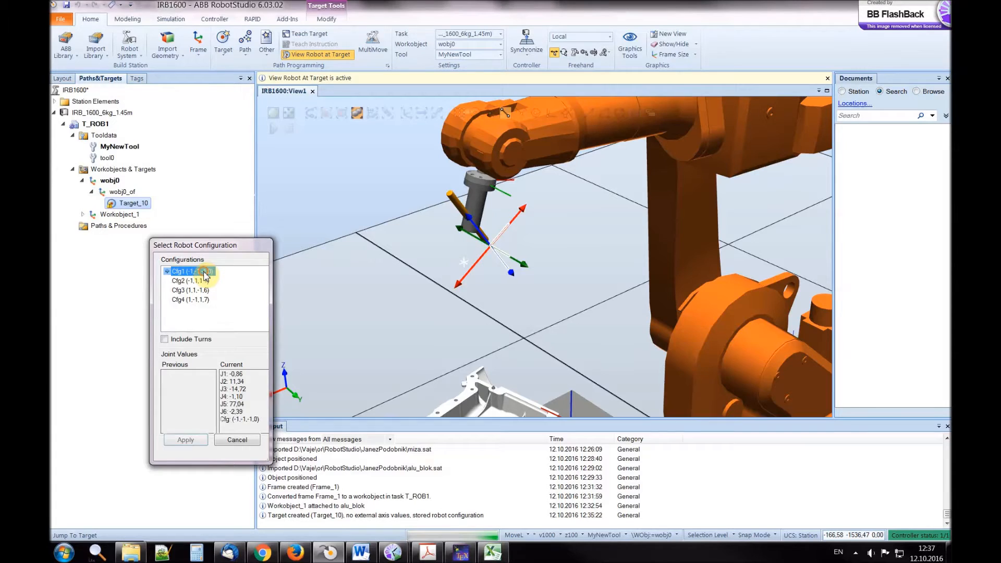
left_click(198, 282)
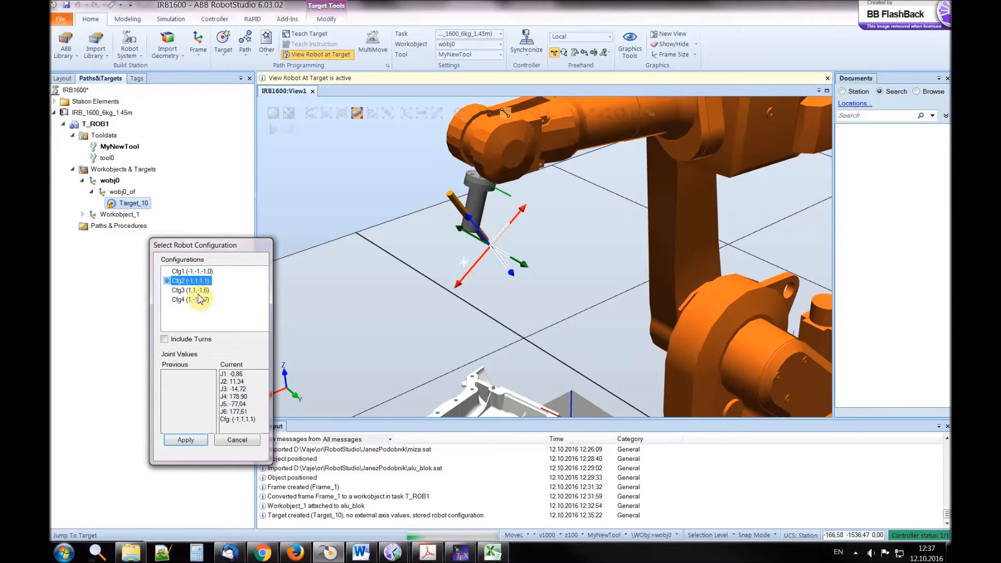
left_click(201, 299)
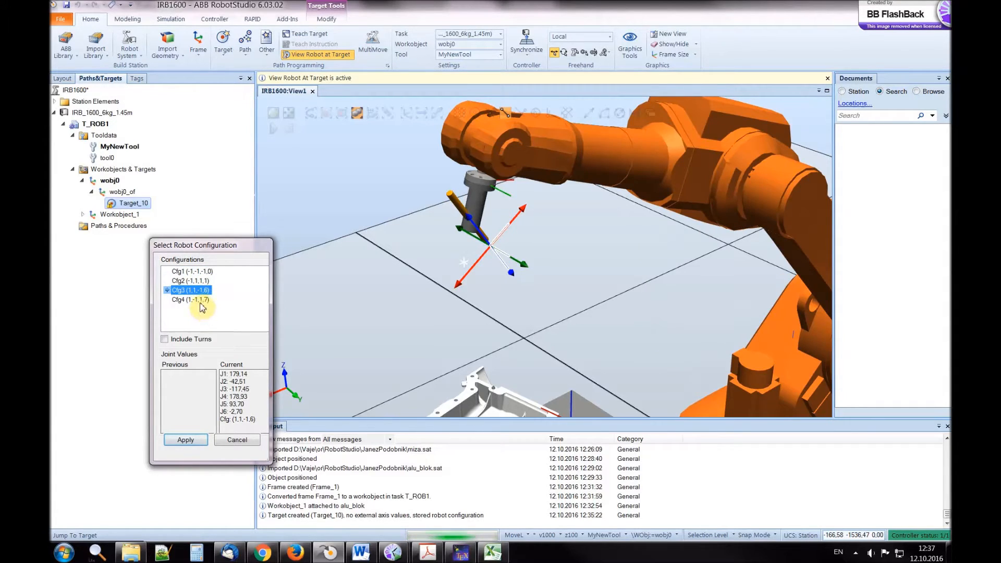
left_click(196, 272)
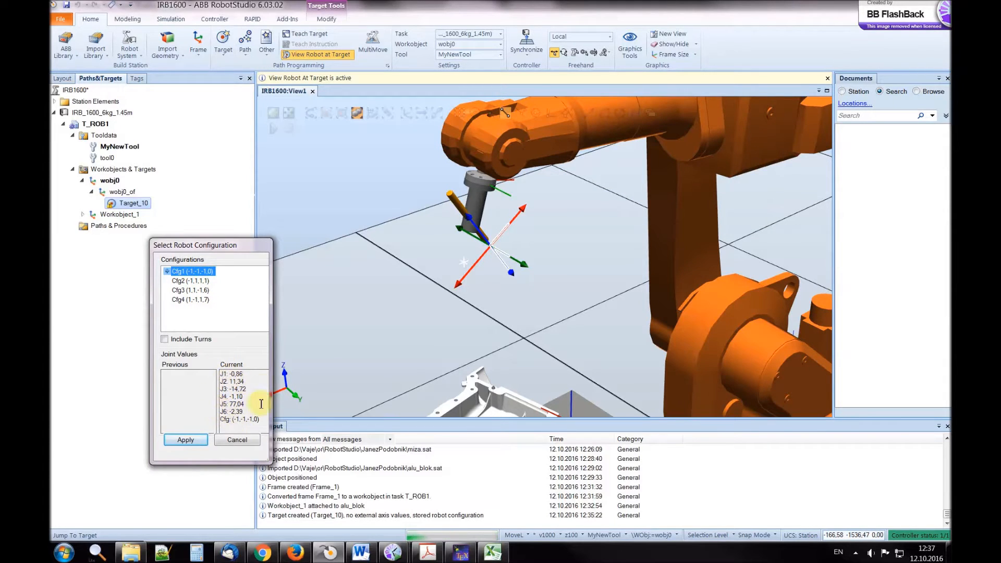
Compare Cfg2 and Cfg3 against Cfg1 once more and assign configuration Cfg1 (-1,-1,-1,0) to Target_10
left_click(188, 281)
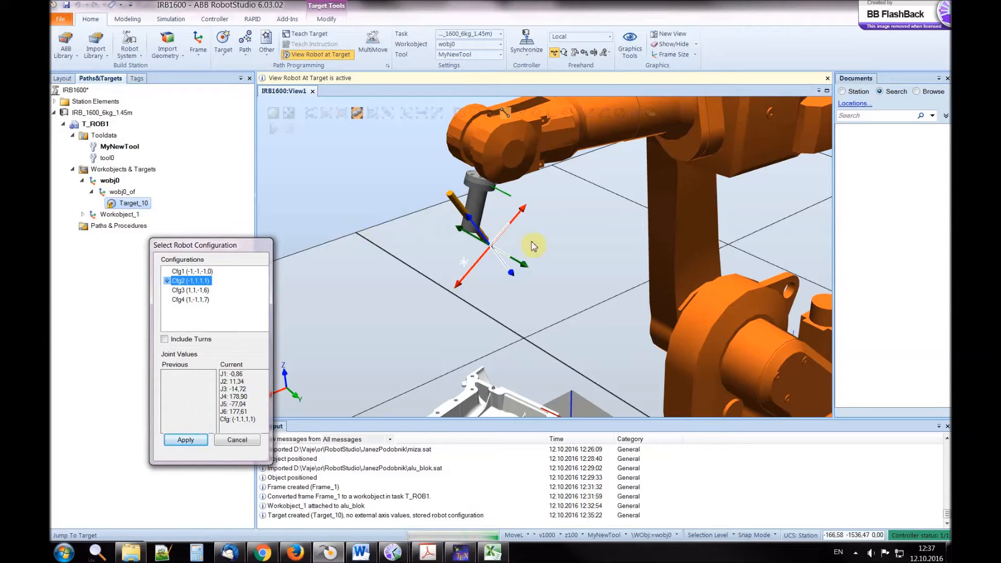
left_click(188, 271)
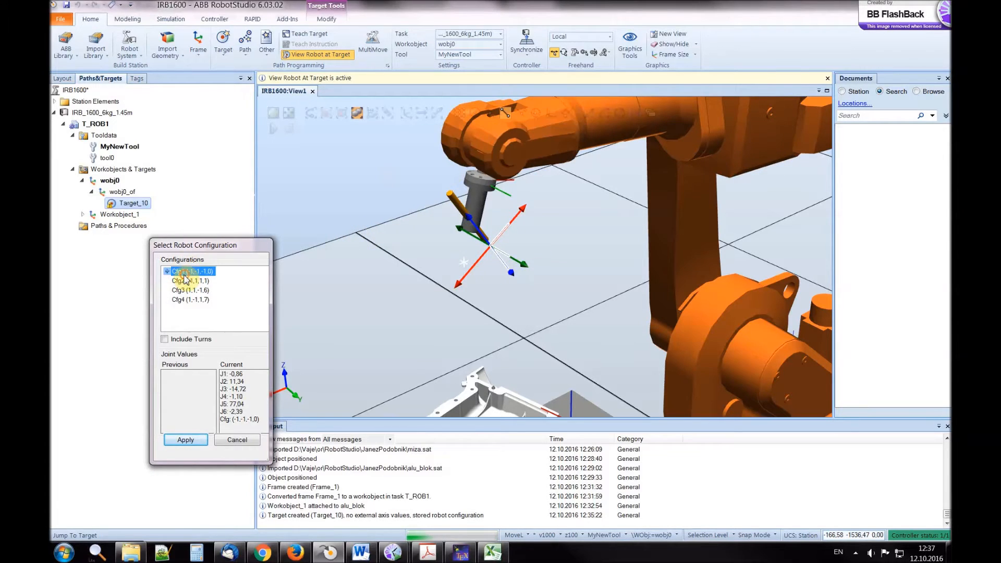
left_click(182, 290)
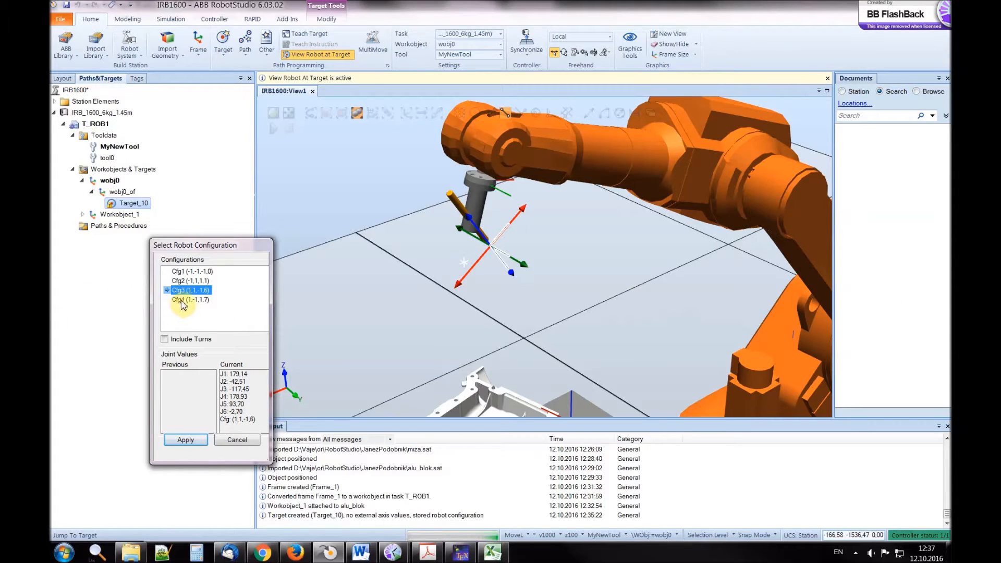
left_click(197, 271)
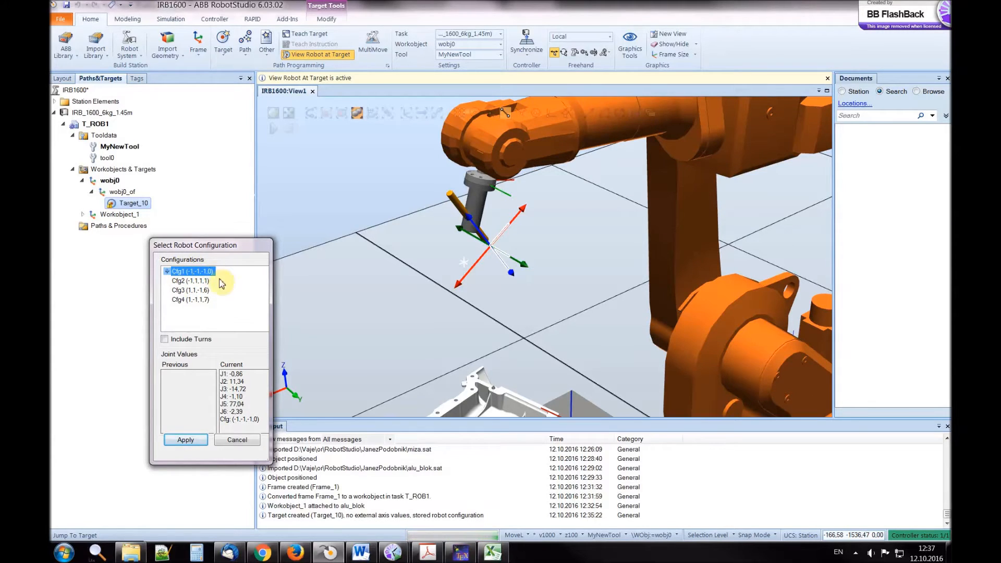
left_click(185, 440)
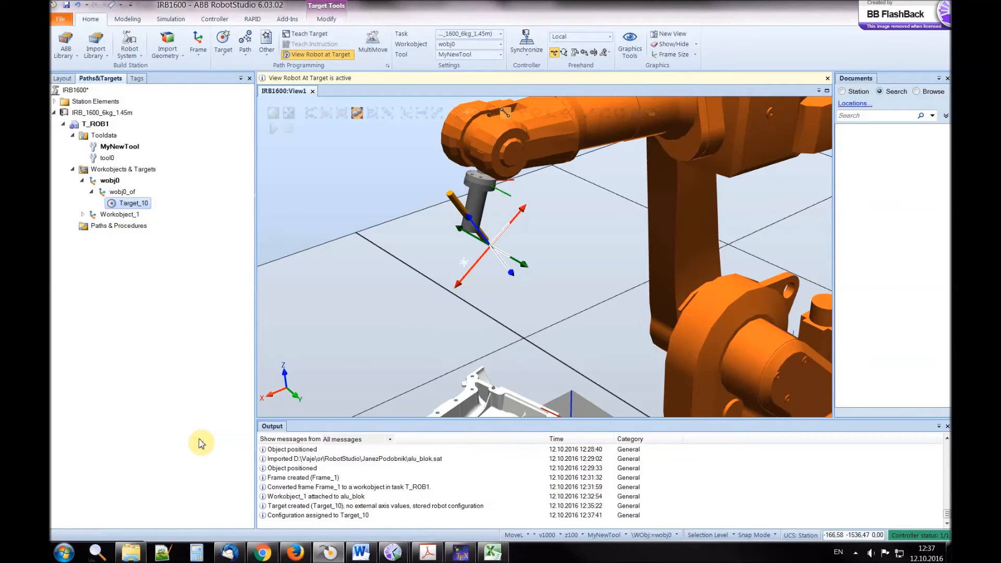
Set the freehand reference coordinate system to World and move Target_10 upward along the Z axis
scroll(592, 277, "down", 5)
scroll(551, 281, "up", 3)
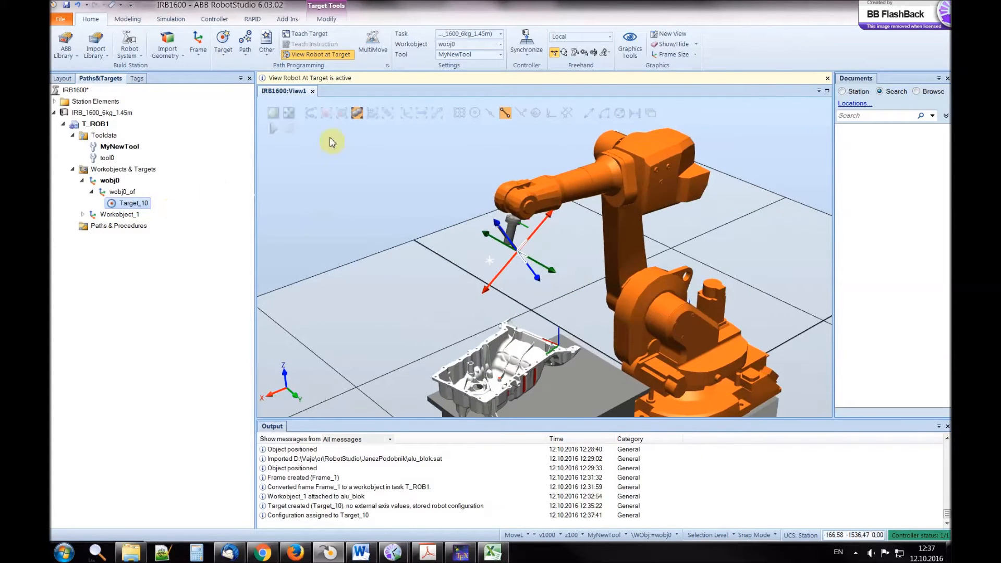
left_click(571, 37)
left_click(562, 47)
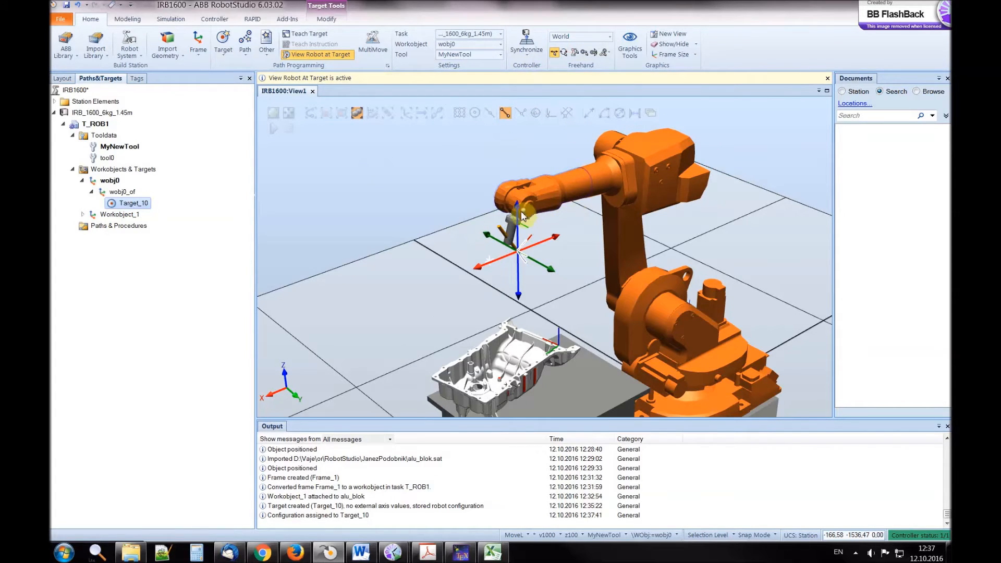
mouse_move(519, 210)
left_mouse_down()
mouse_move(522, 249)
mouse_move(524, 190)
left_mouse_up()
Undo the recent series of freehand moves of Target_10 together with the robot views that followed them
left_click(78, 5)
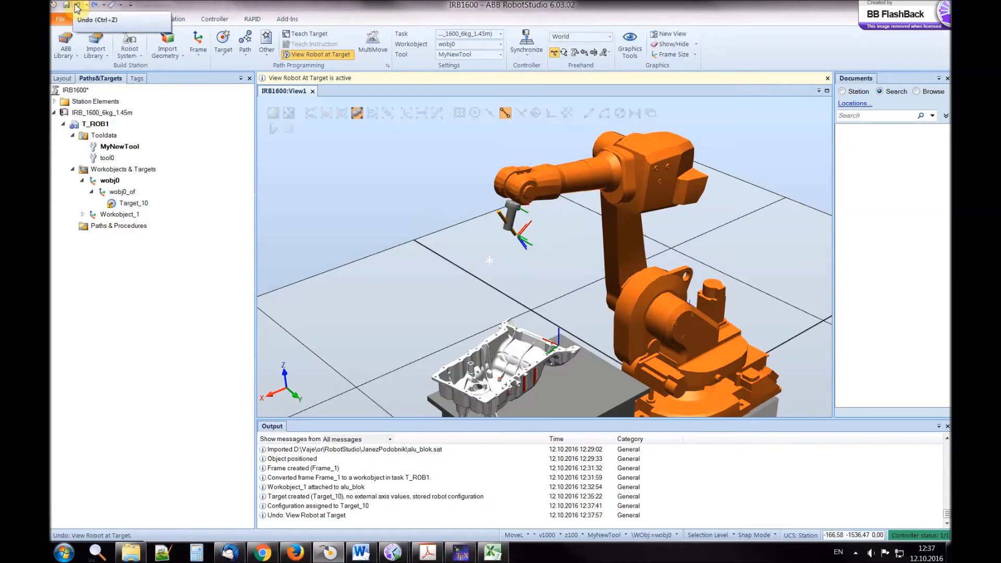
left_click(77, 5)
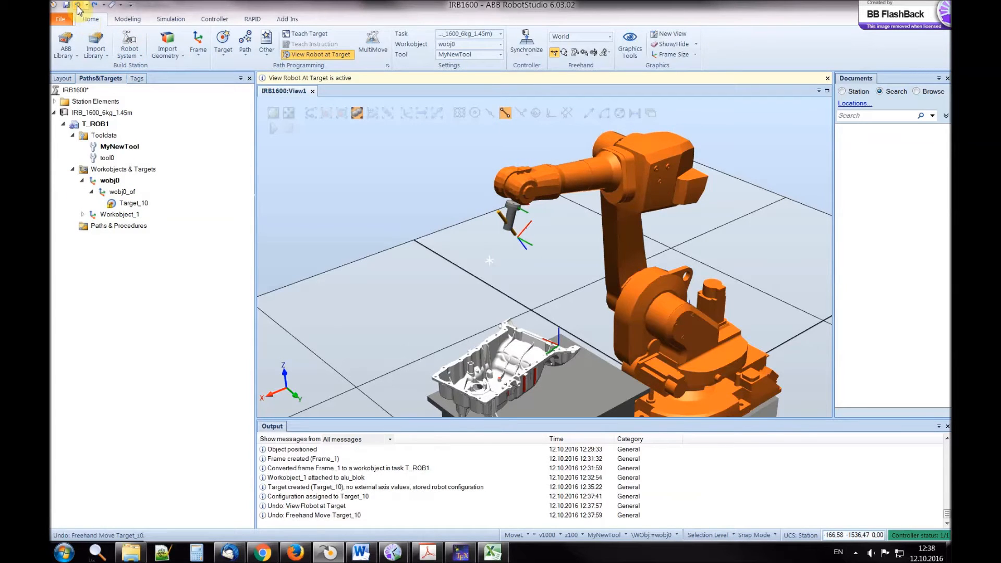
left_click(77, 5)
left_click(77, 5)
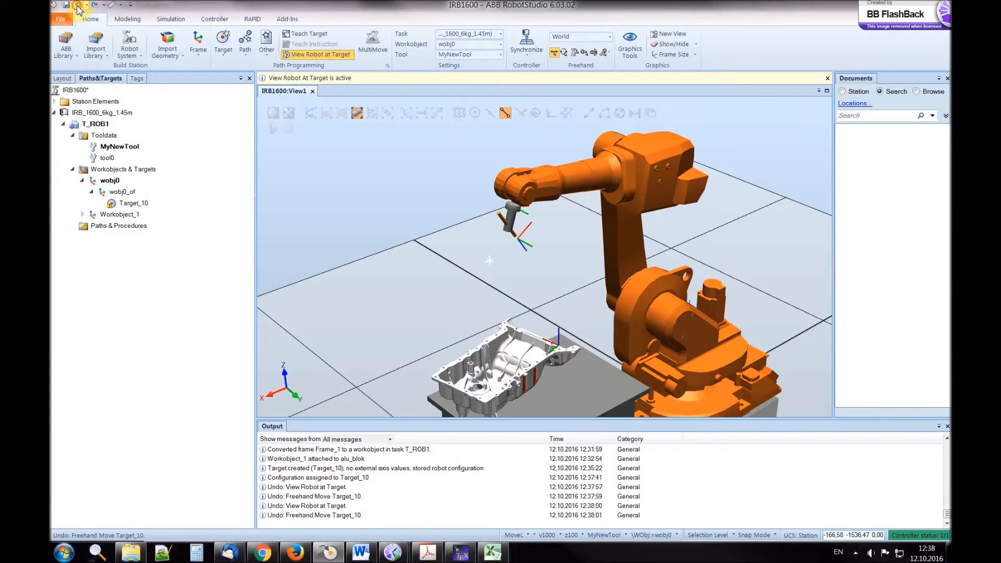
left_click(77, 6)
left_click(77, 6)
left_click(77, 6)
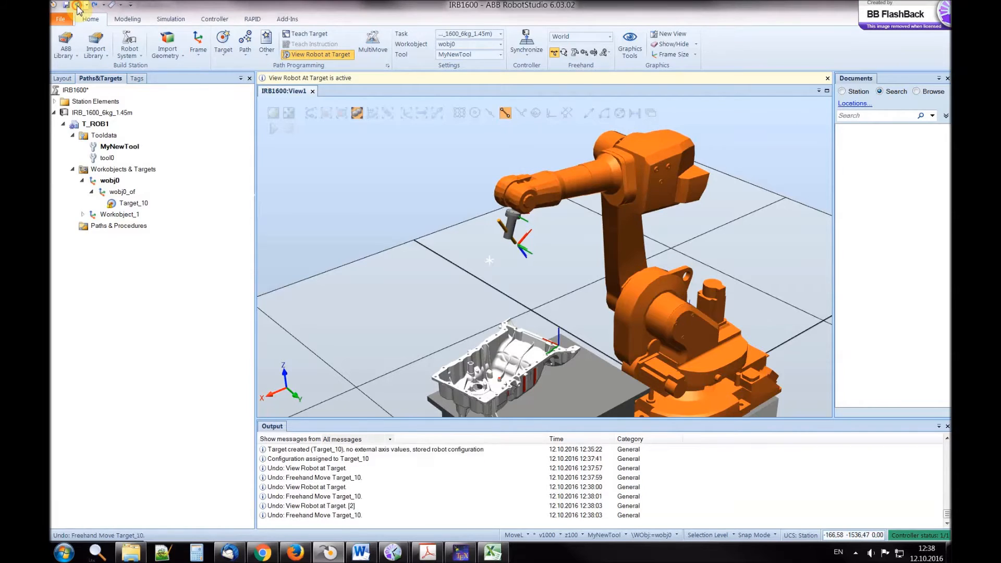
left_click(78, 6)
left_click(77, 5)
left_click(79, 7)
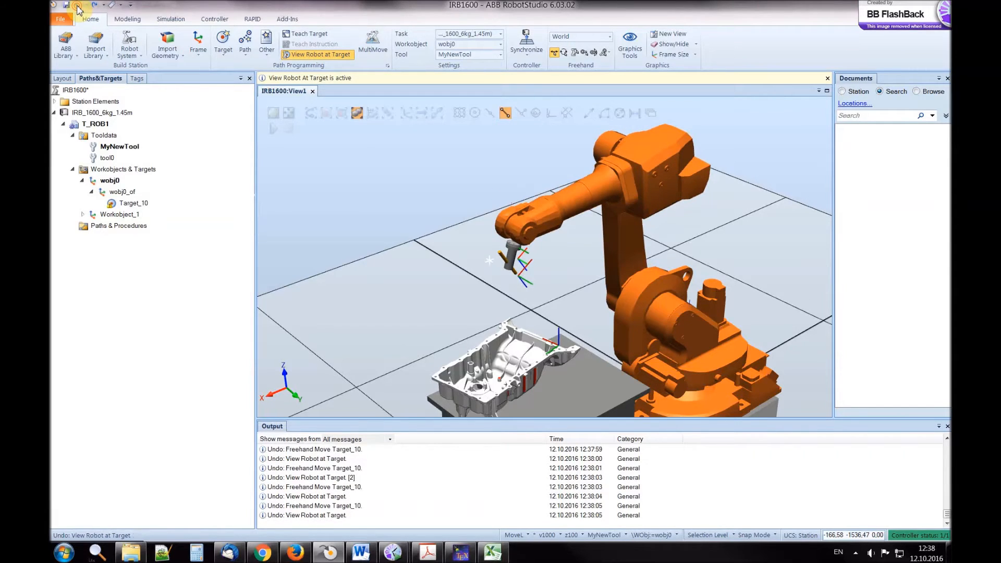
Jump the robot to Target_10 and assign it configuration Cfg1 (-1,-1,-1,0)
left_click(131, 203)
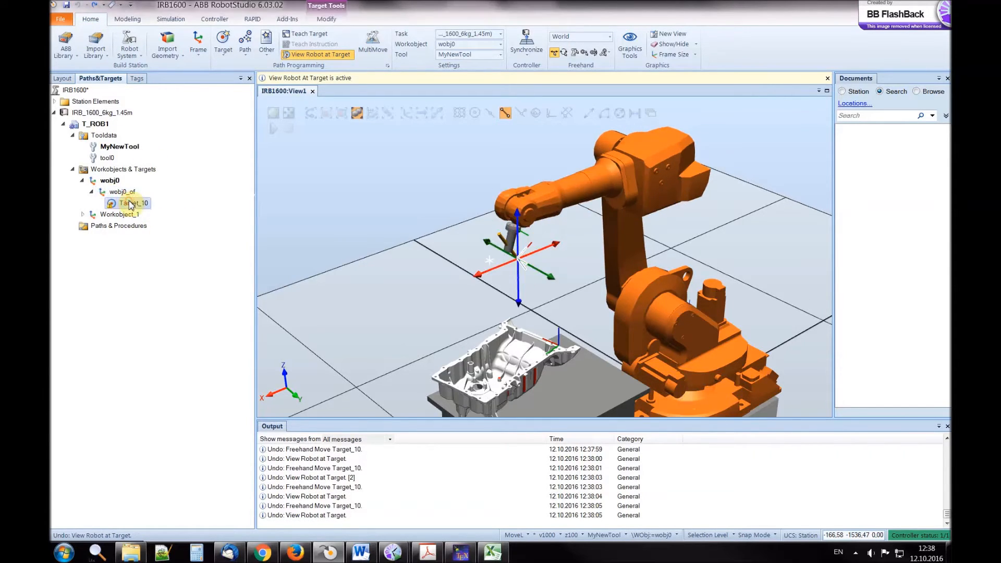
right_click(132, 207)
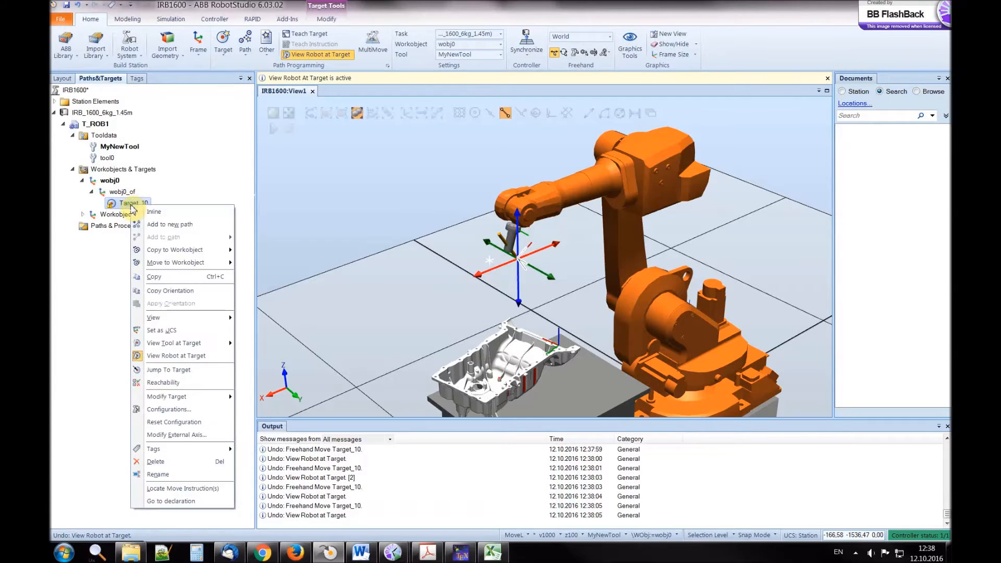
left_click(168, 373)
left_click(126, 61)
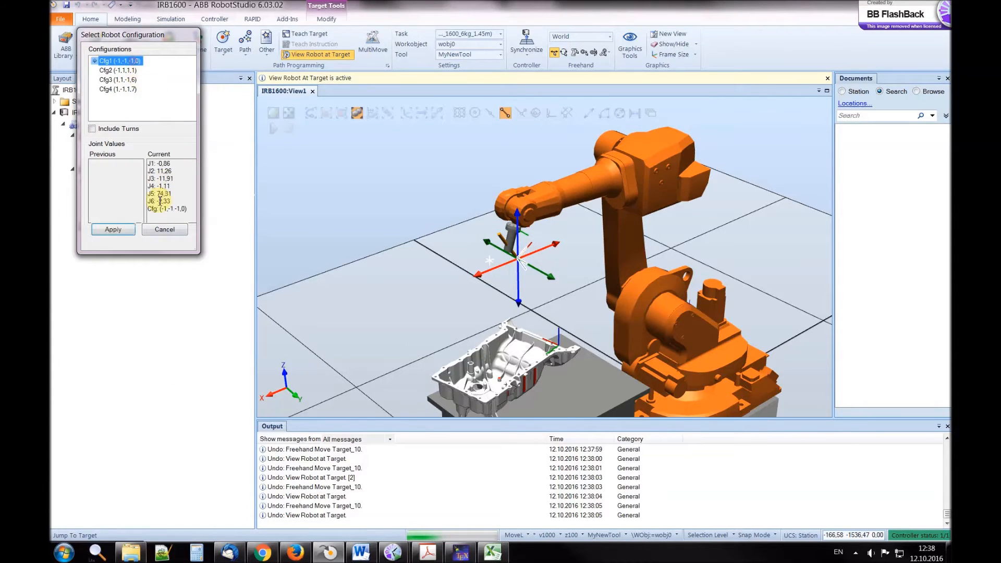
left_click(128, 230)
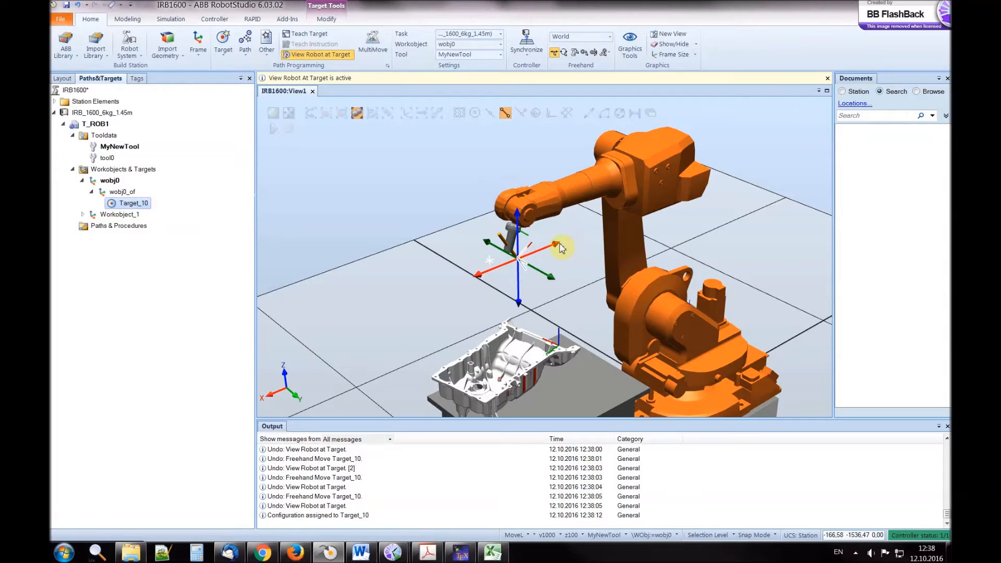
Try to move MyNewTool freehand downward along the World Z axis, and undo the move
left_click(532, 299)
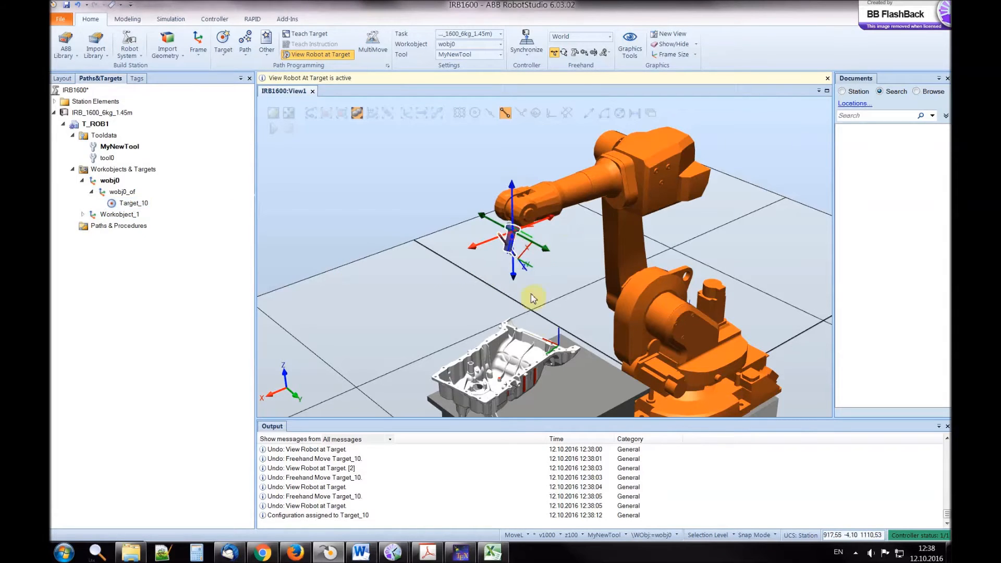
left_click_drag(514, 192, 513, 225)
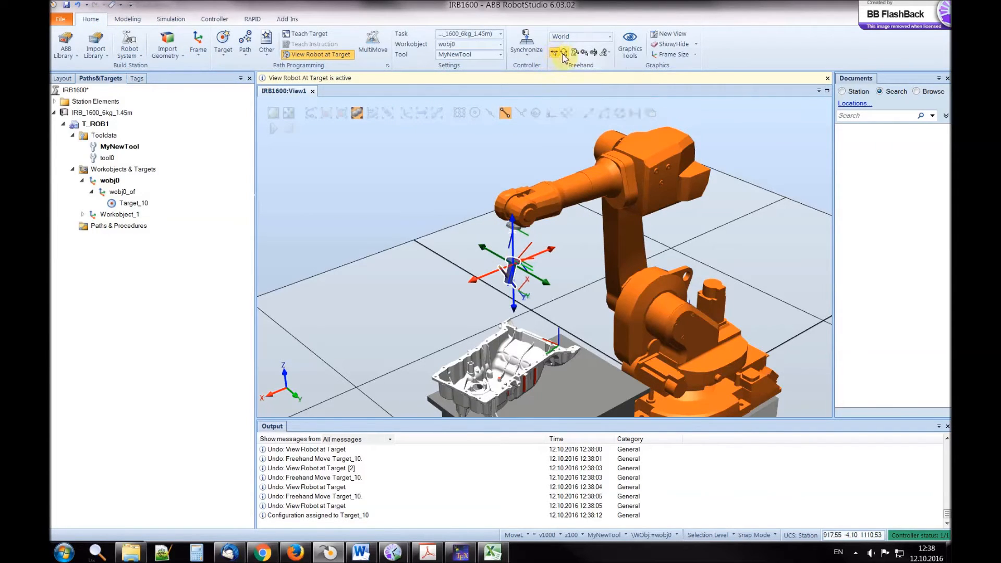
left_click(516, 262)
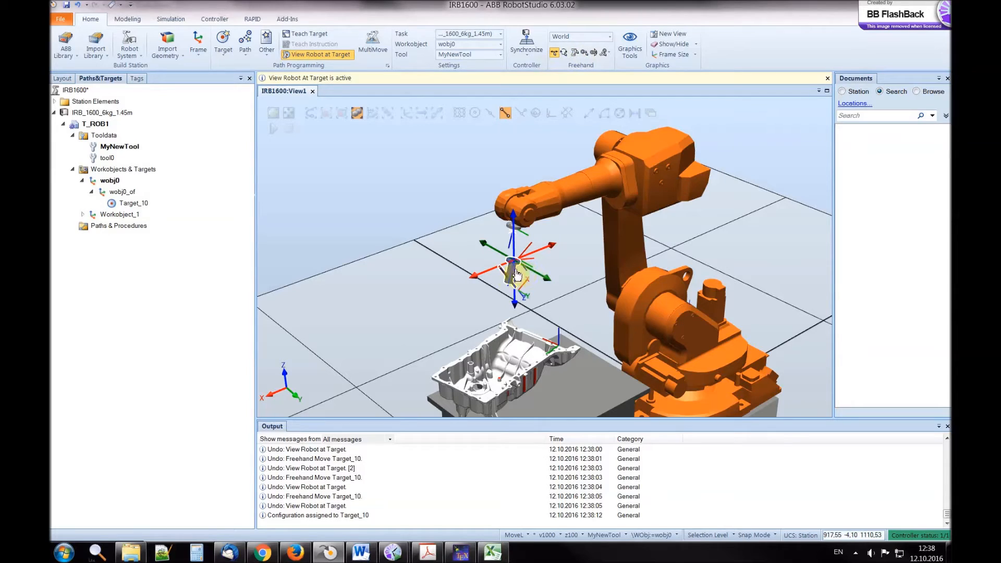
left_click(84, 6)
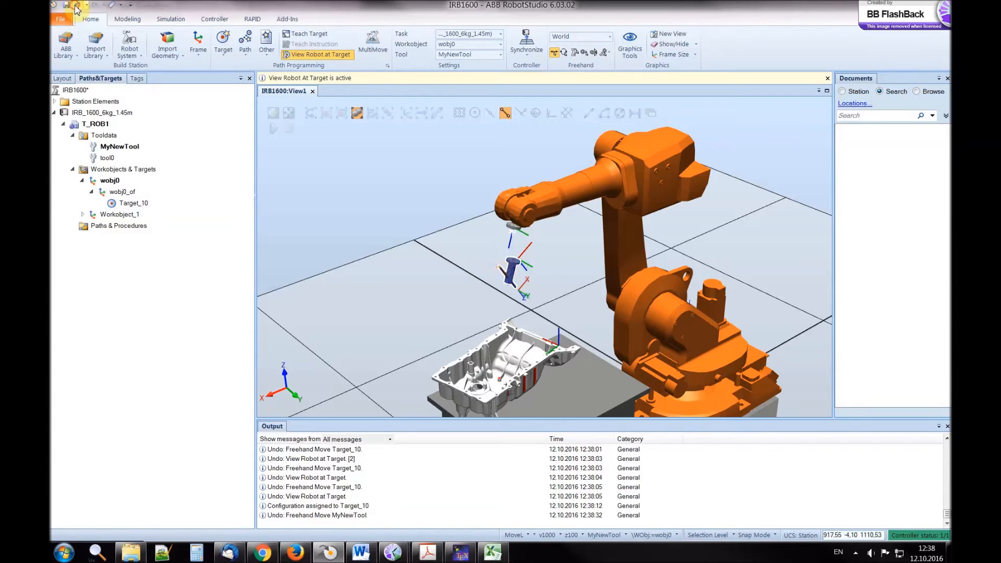
Jog the robot linearly downward along the World Z axis with MyNewTool and teach a new target there in wobj0
left_click(510, 246)
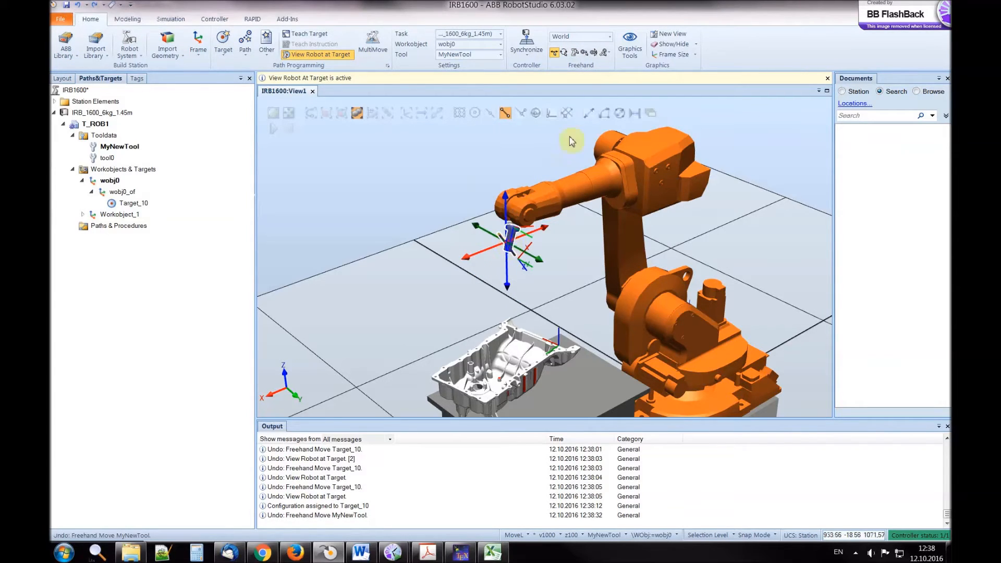
left_click(585, 53)
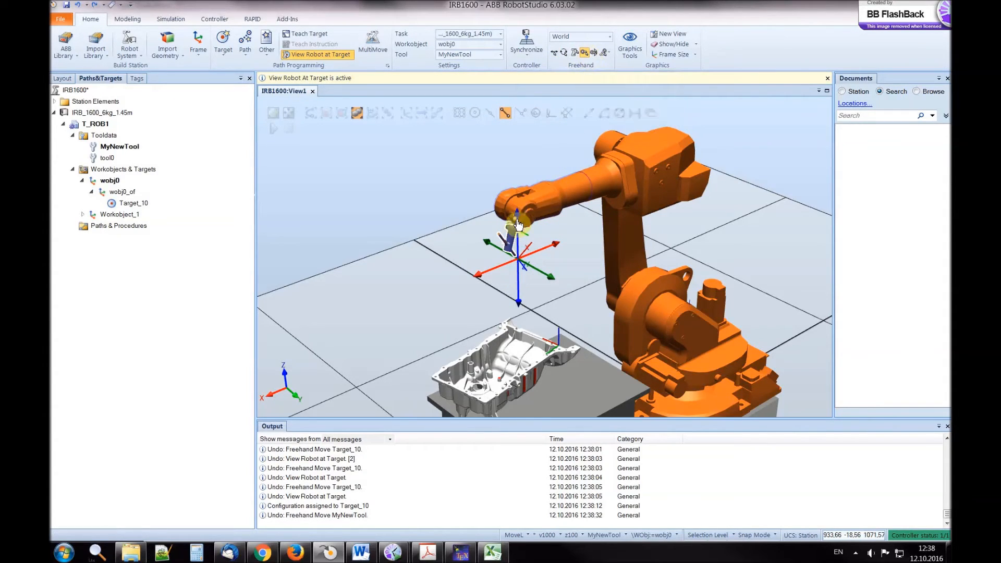
left_click_drag(518, 221, 520, 266)
left_click_drag(574, 324, 559, 313, "ctrl+shift")
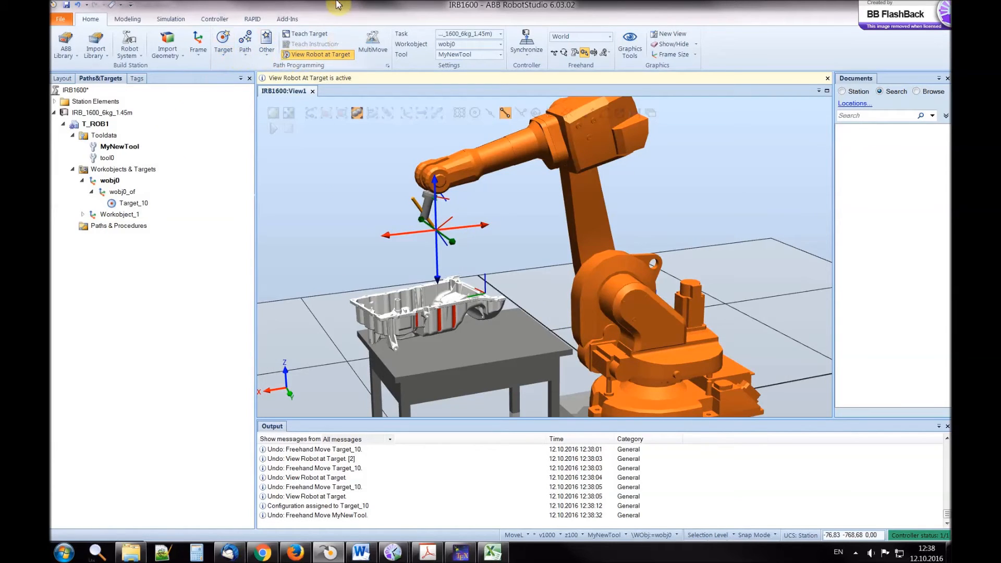
left_click(314, 37)
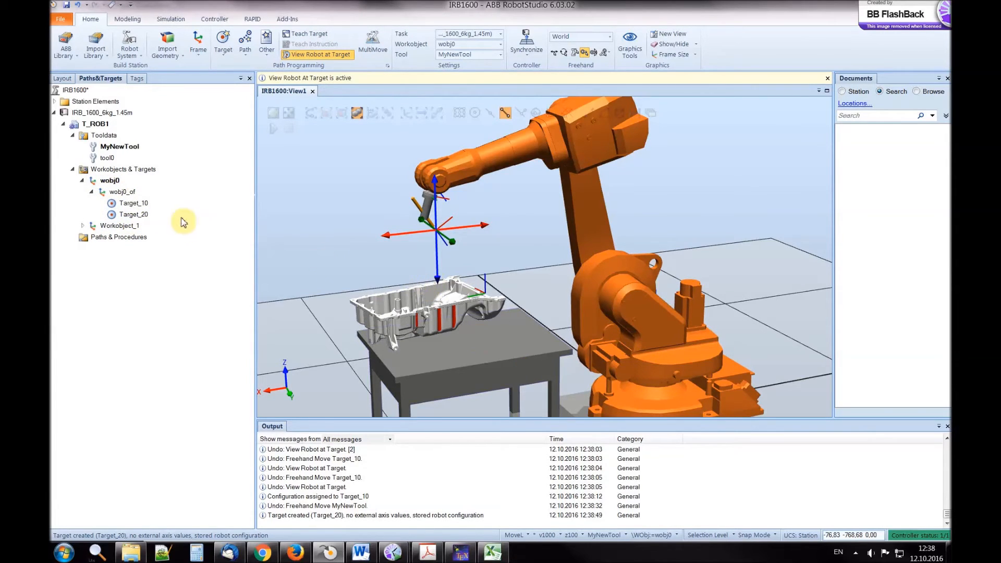
Move Target_20 freehand downward along the World Z axis and shift it along the X axis toward the robot base
left_click(134, 214)
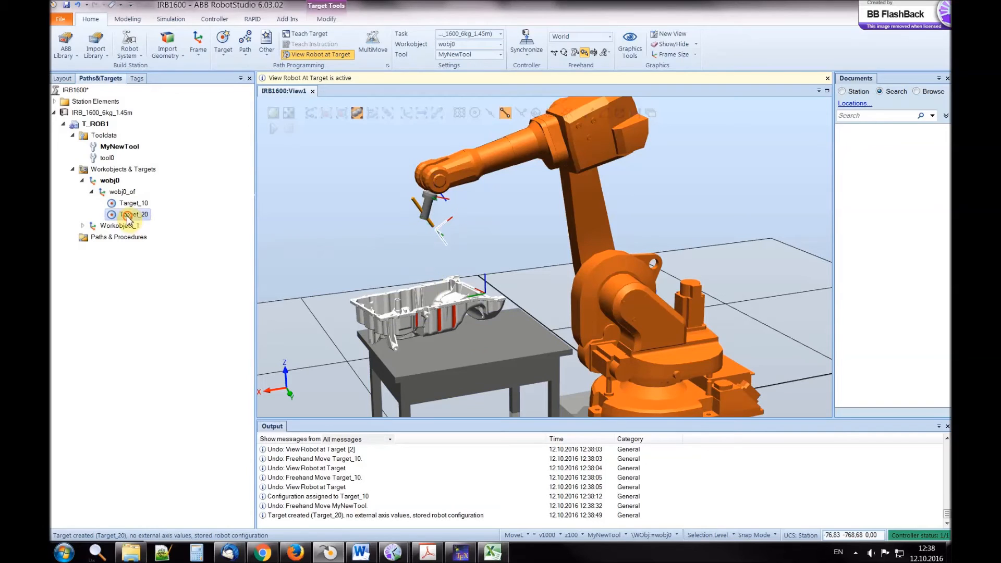
left_click(553, 53)
left_click_drag(436, 183, 437, 207)
left_click(504, 284)
left_click_drag(504, 283, 523, 294, "ctrl+shift")
right_click_drag(665, 352, 641, 341, "ctrl")
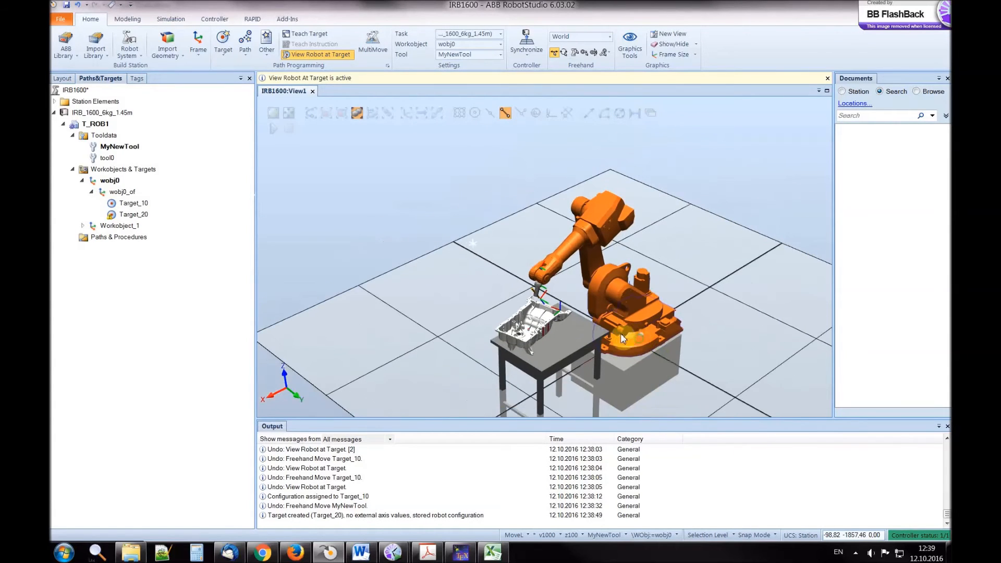
left_click(128, 215)
left_click_drag(584, 289, 596, 284)
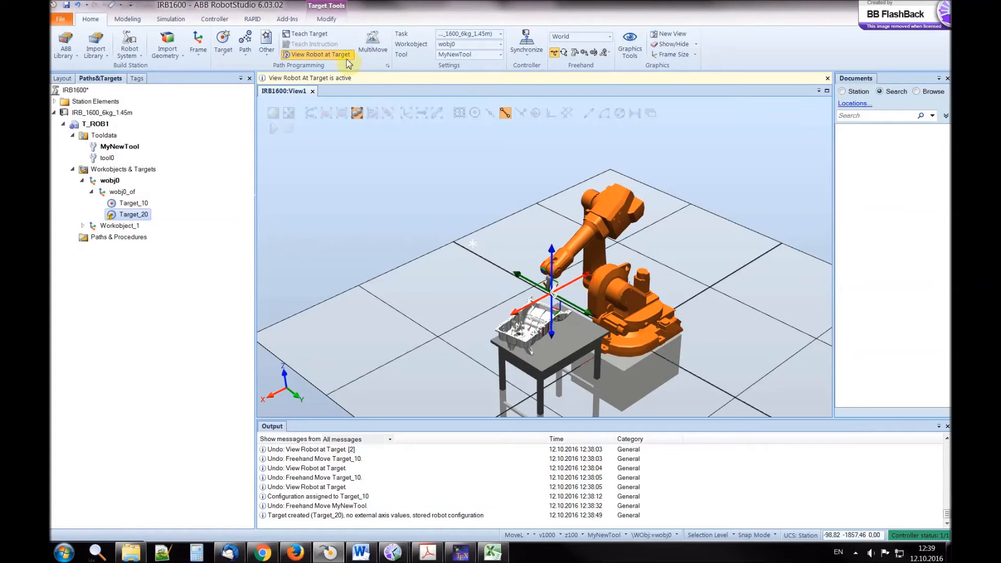
Jump the robot to Target_20 and assign it configuration Cfg1 (-1,-1,-1,0)
right_click(142, 215)
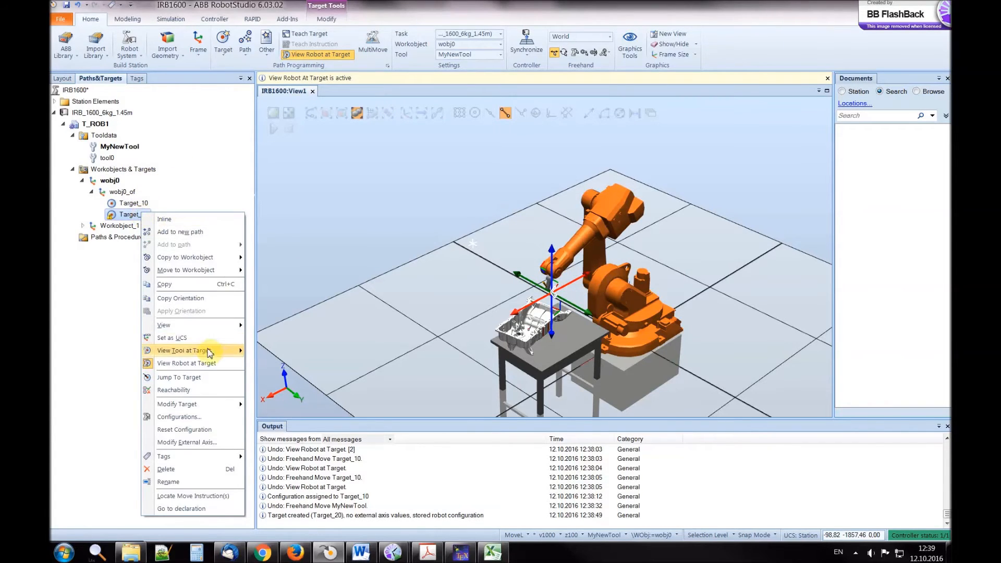
left_click(197, 380)
left_click(134, 75)
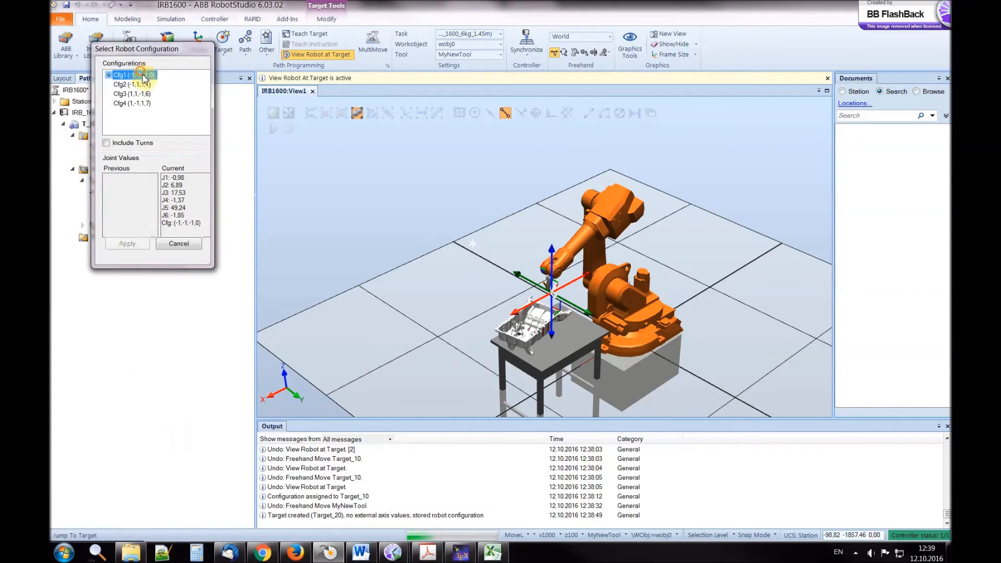
left_click(129, 244)
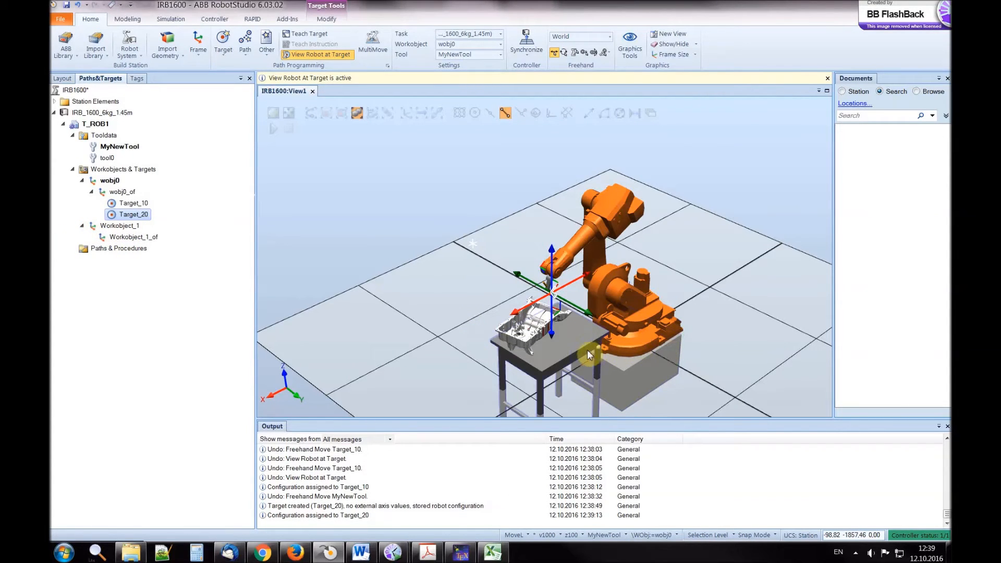
Set Workobject_1 as the active workobject in place of wobj0
scroll(584, 349, "up", 5)
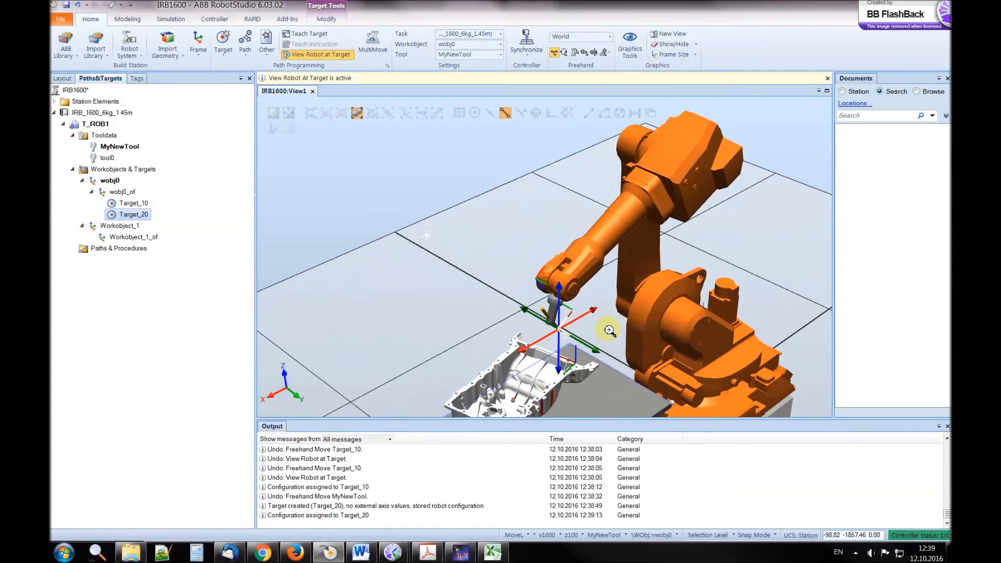
scroll(600, 370, "down", 5)
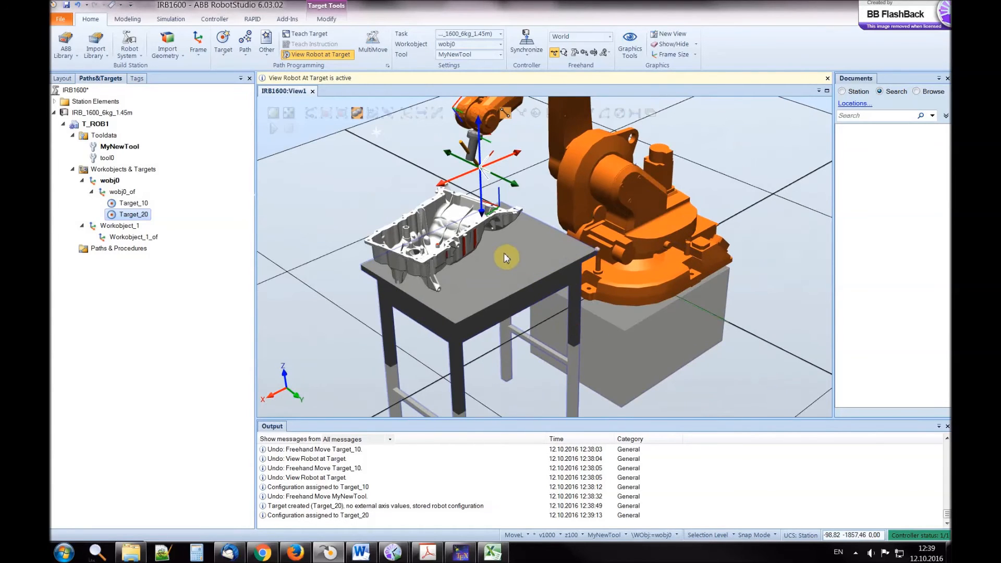
scroll(508, 258, "up", 3)
scroll(506, 257, "up", 5)
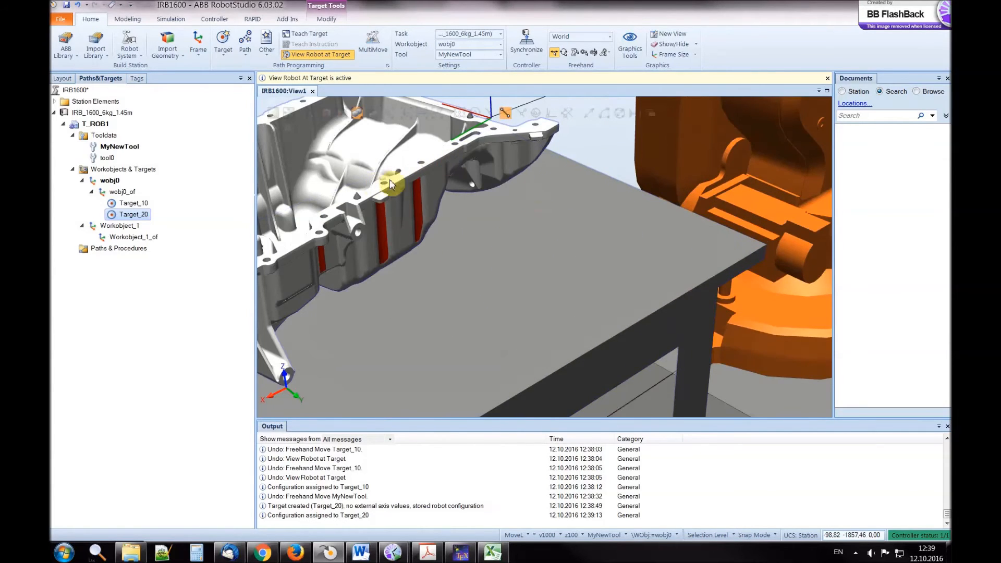
left_click_drag(619, 217, 460, 226, "ctrl+shift")
left_click_drag(370, 216, 450, 255, "ctrl")
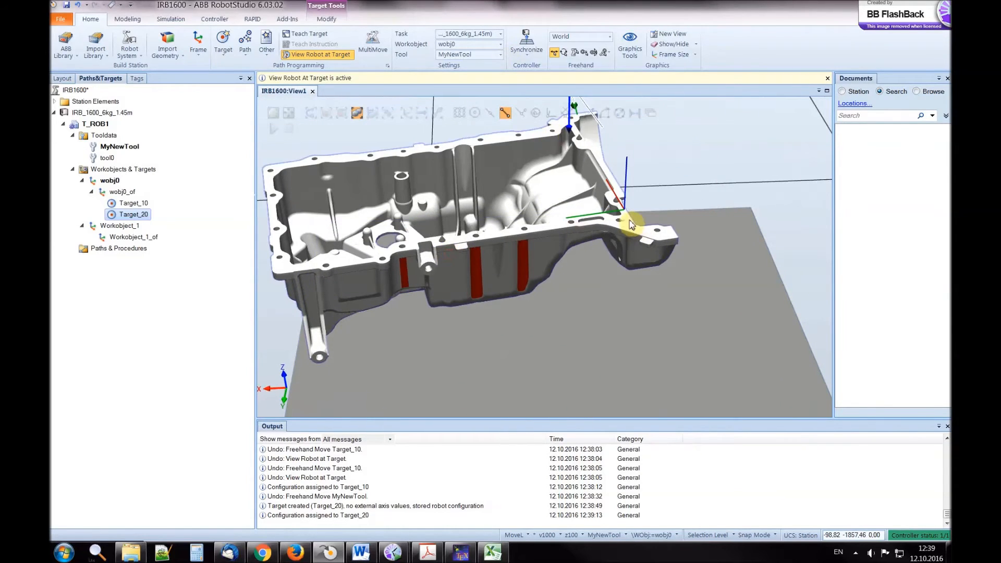
left_click(132, 237)
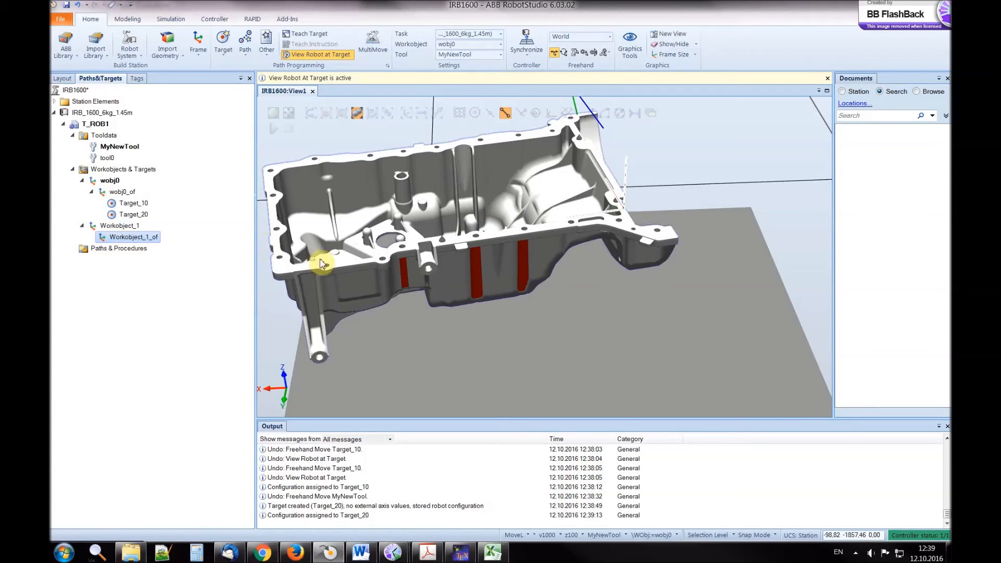
right_click(116, 240)
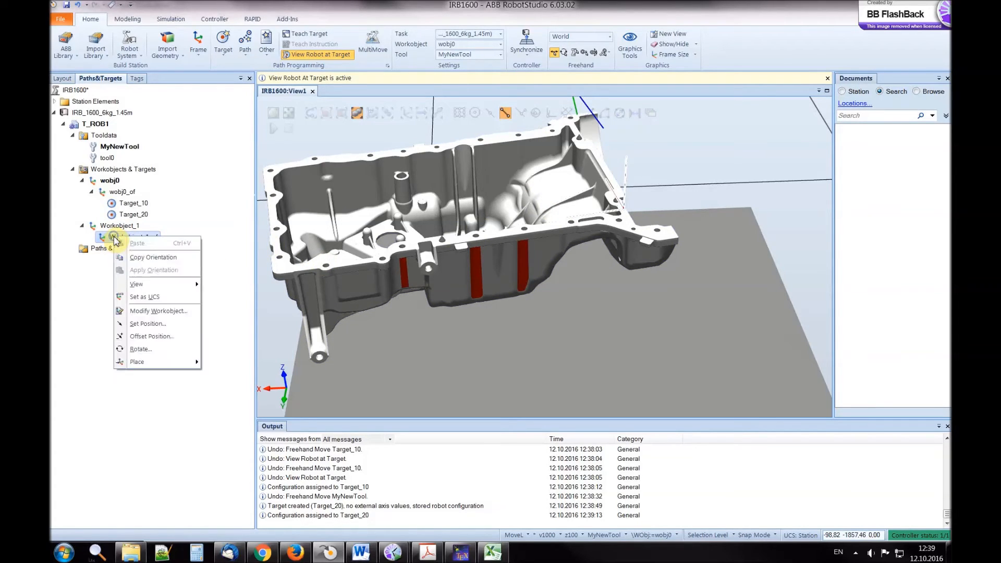
left_click(183, 211)
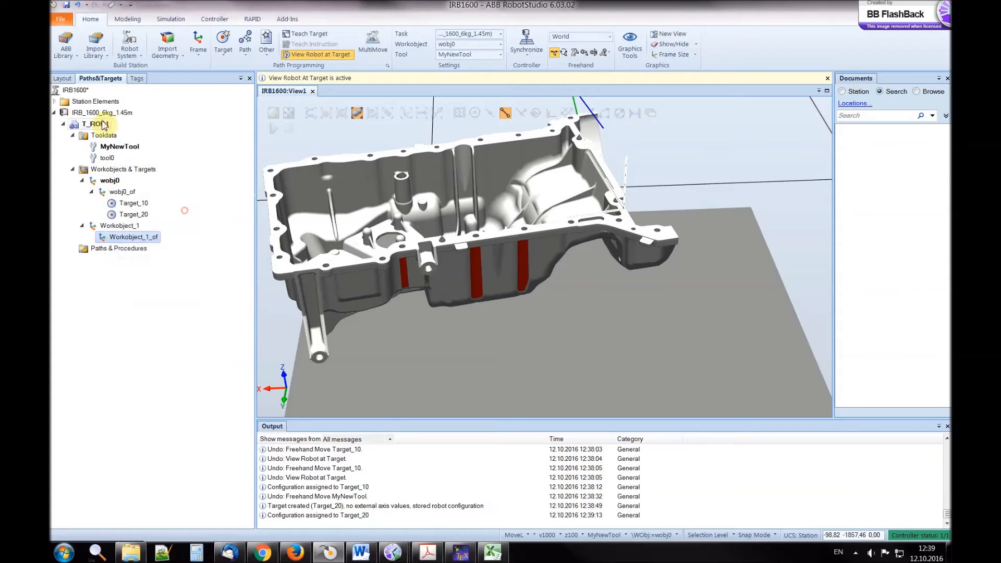
left_click(115, 227)
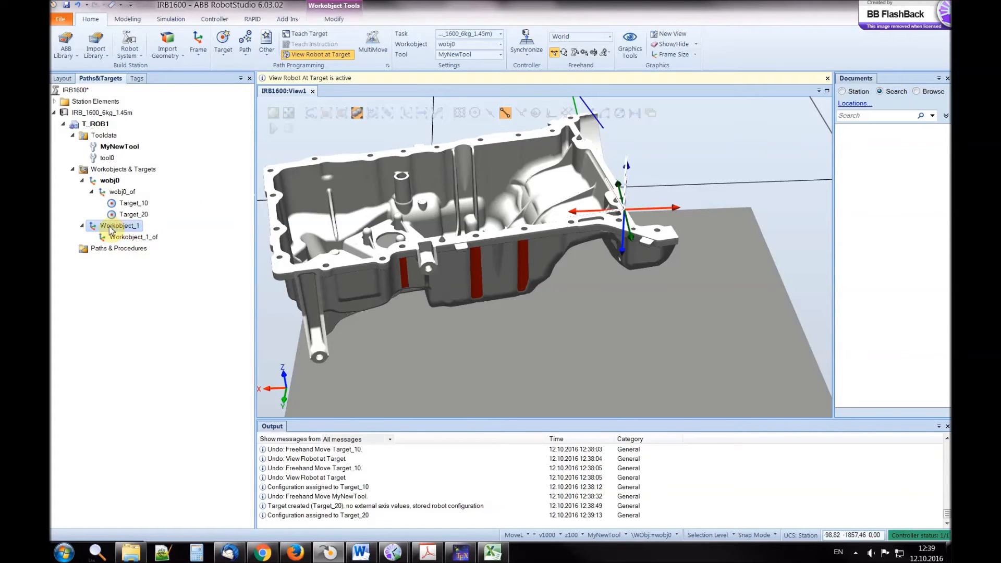
right_click(111, 229)
left_click(133, 237)
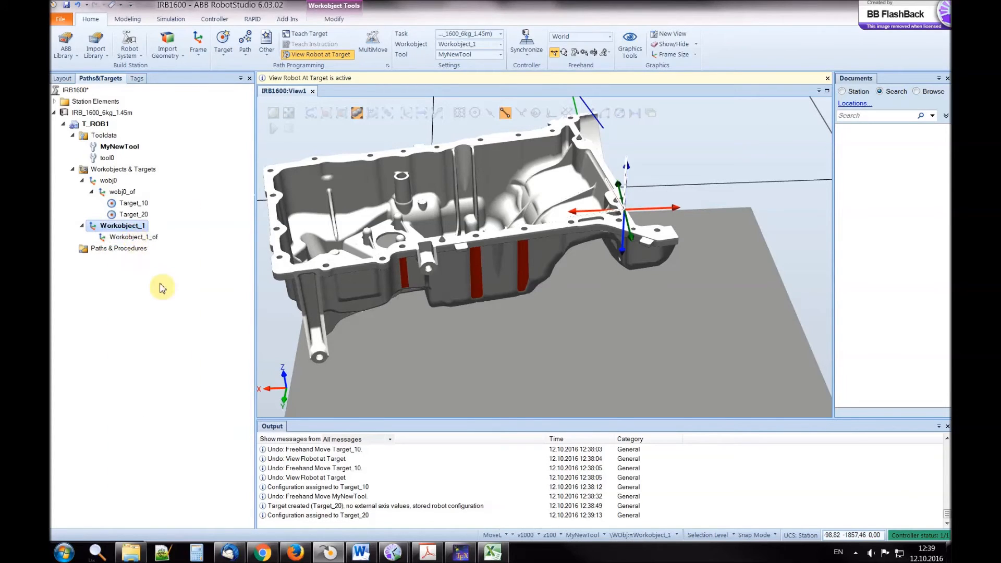
Jog the robot linearly with MyNewTool over the aluminium part and teach a new target there in Workobject_1
scroll(649, 232, "down", 2)
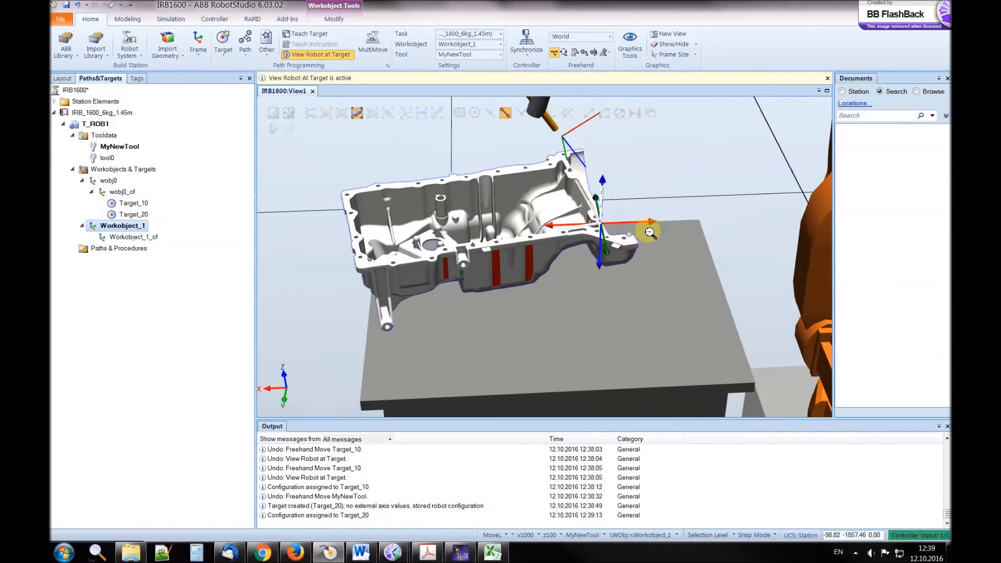
scroll(649, 232, "down", 3)
scroll(636, 236, "up", 1)
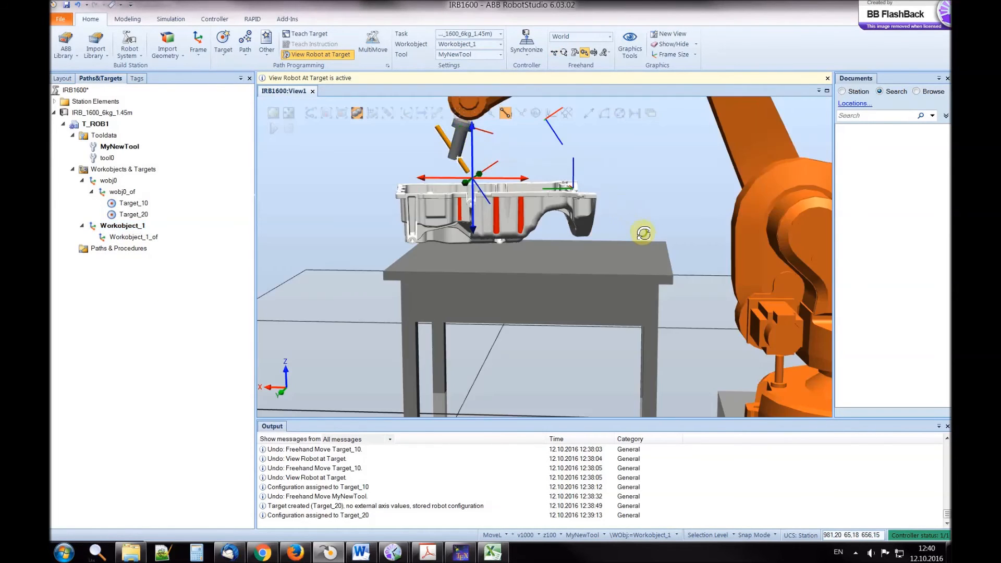
left_click_drag(642, 234, 621, 248, "ctrl+shift")
right_click(621, 248)
left_click(324, 3)
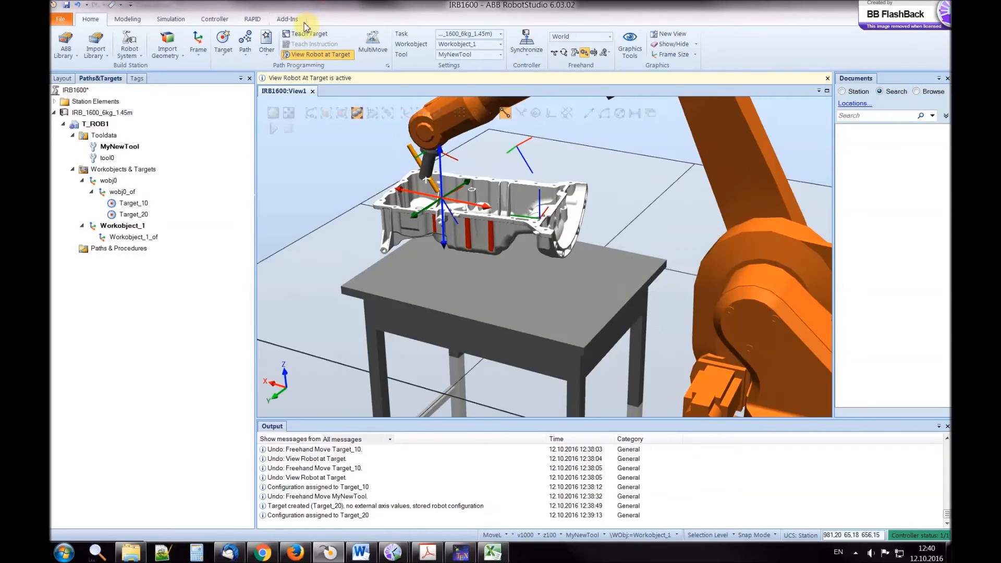
left_click(309, 34)
left_click(90, 237)
left_click(133, 248)
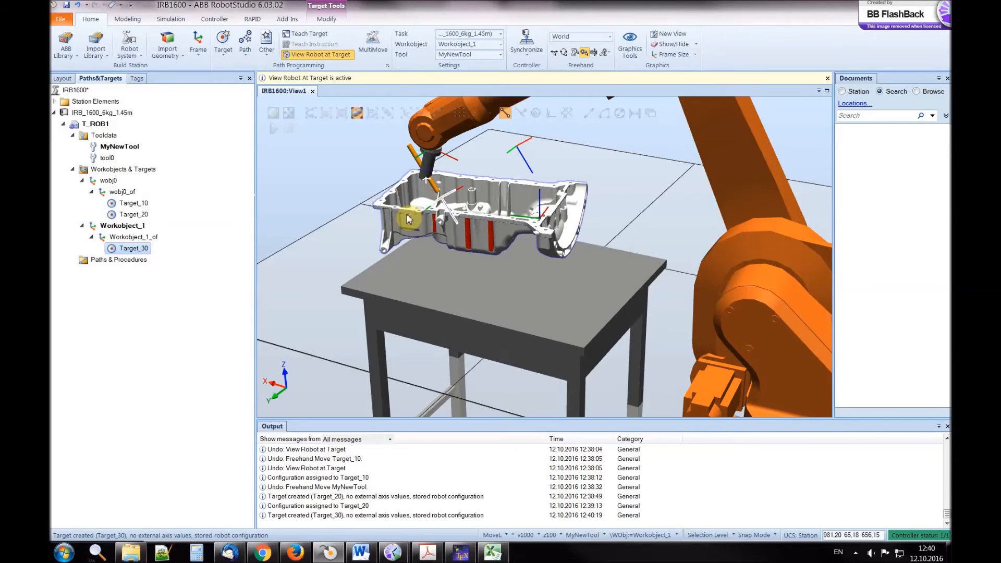
View the robot at Target_10, Target_20 and Target_30 in turn to check its pose at each
left_click(121, 226)
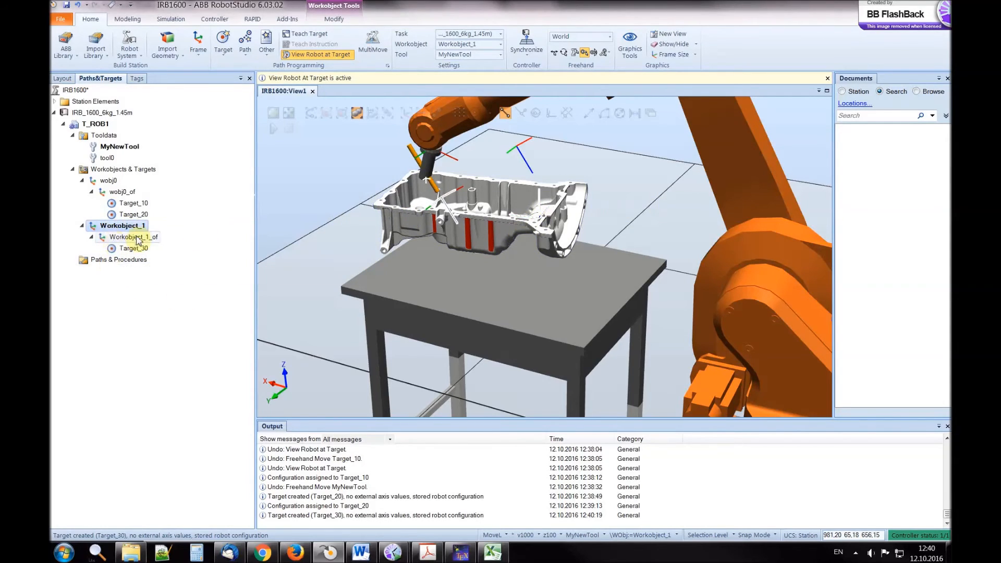
scroll(584, 261, "down", 5)
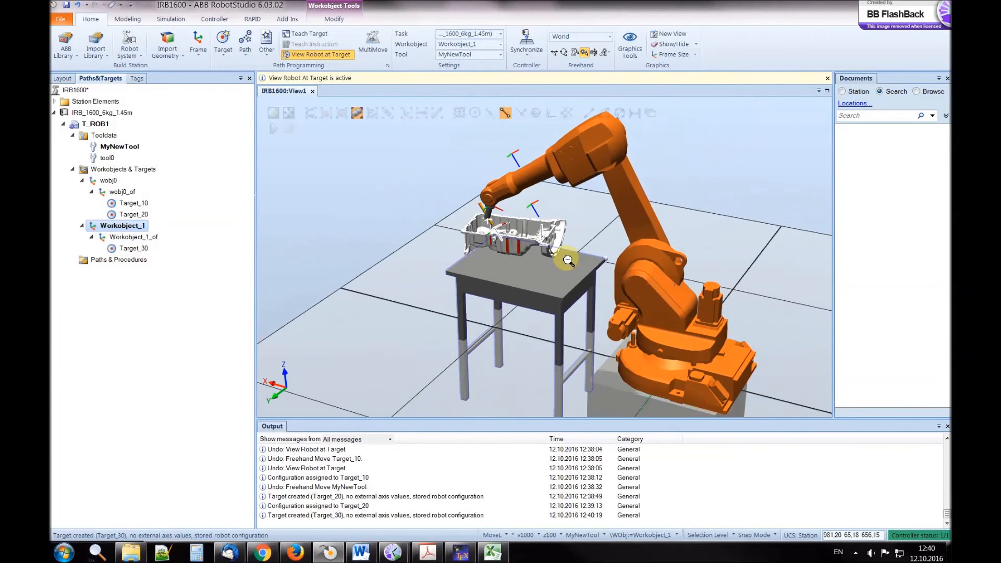
left_click(126, 204)
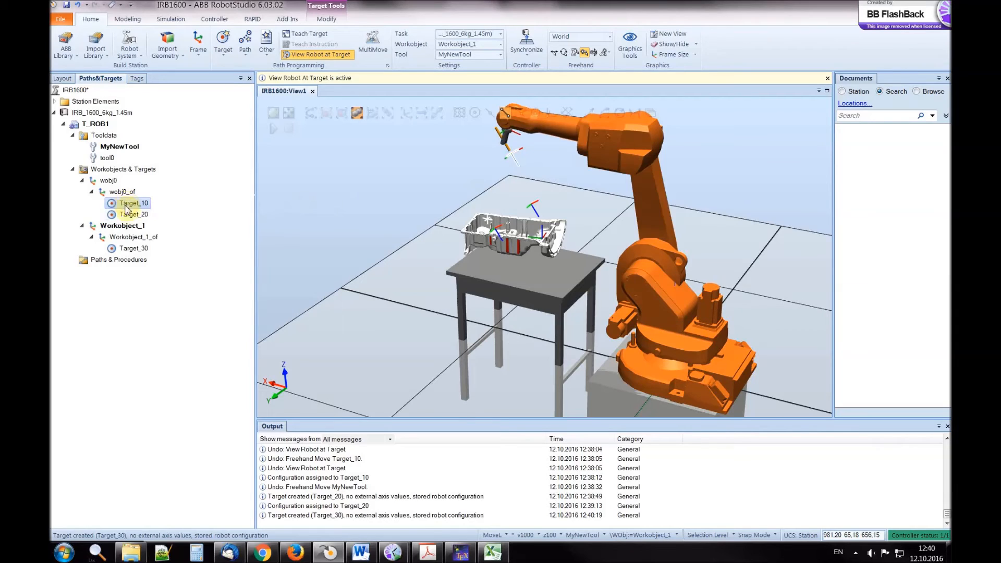
left_click(128, 215)
left_click(132, 248)
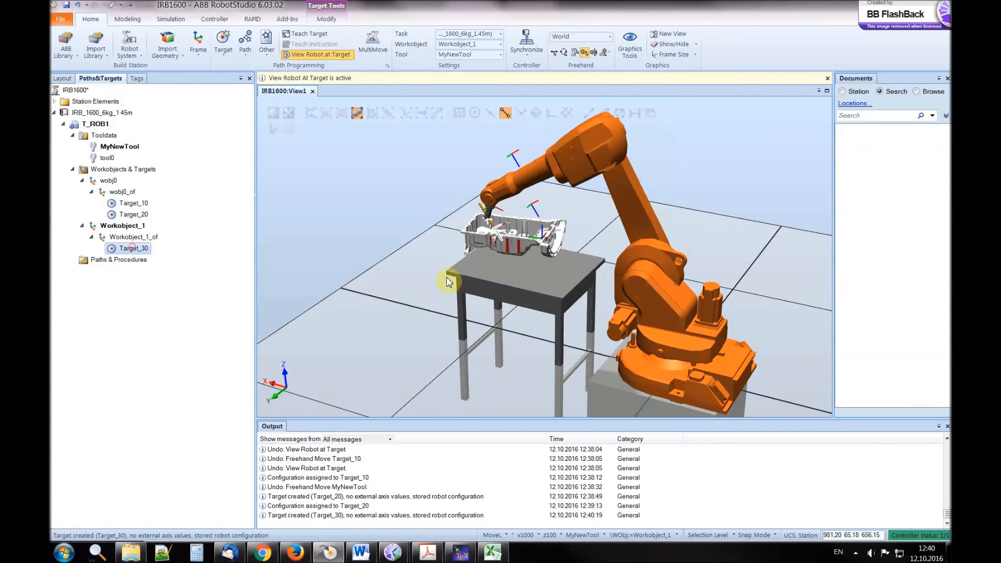
Rotate the alu_blok part freehand by a small angle, using the Local reference coordinate system
scroll(604, 259, "up", 5)
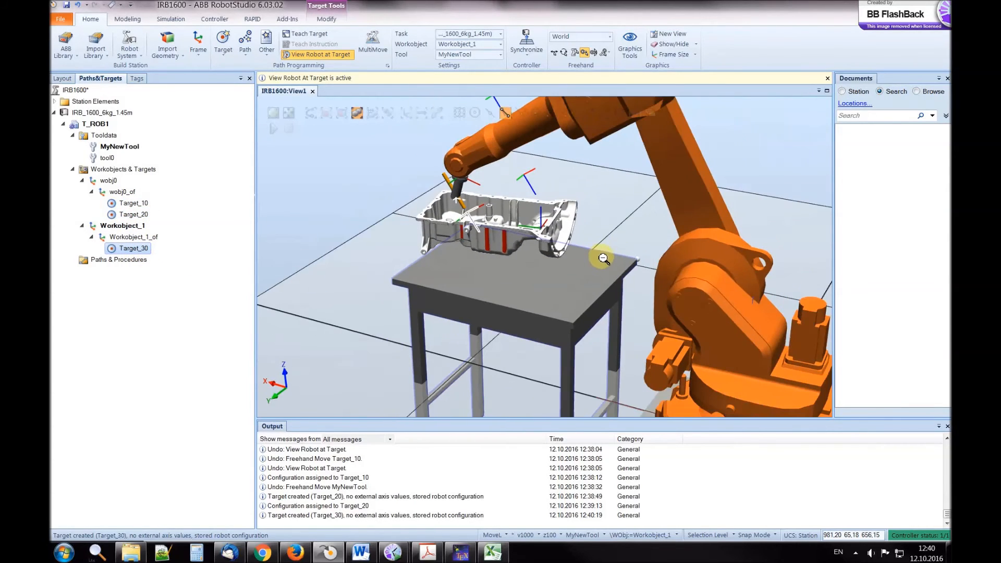
left_click_drag(495, 287, 483, 379, "ctrl")
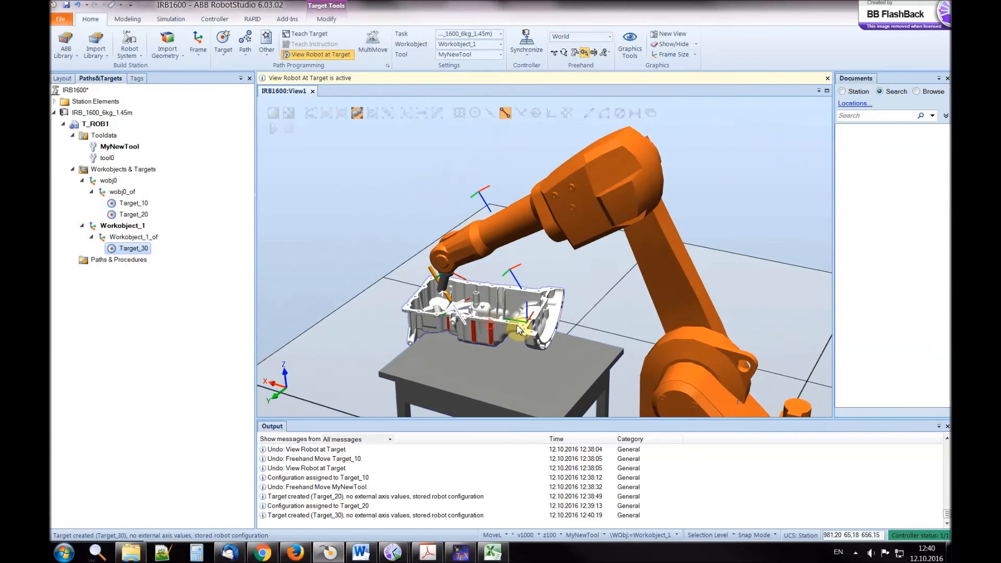
left_click(63, 78)
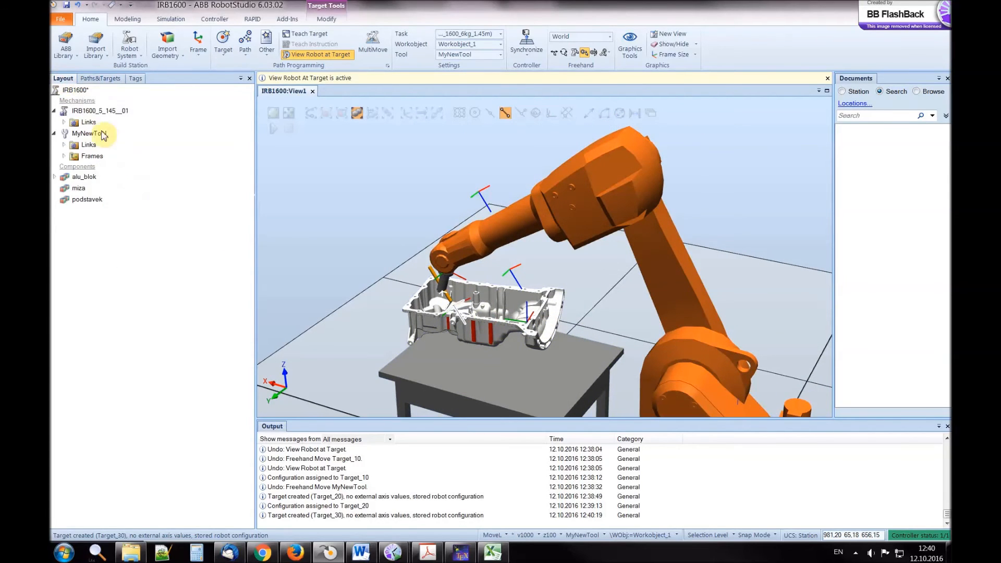
left_click(80, 178)
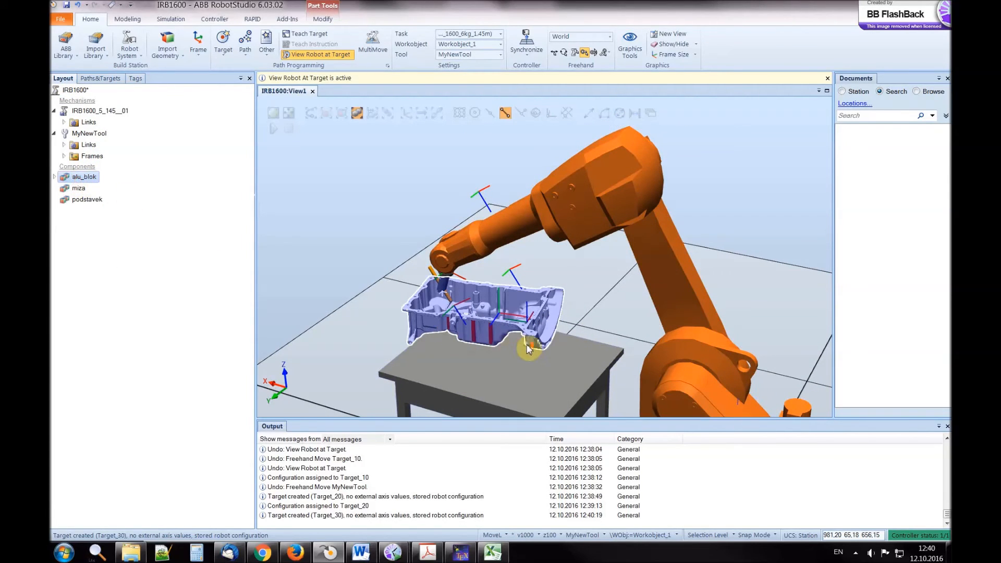
scroll(510, 371, "down", 2)
scroll(509, 371, "up", 3)
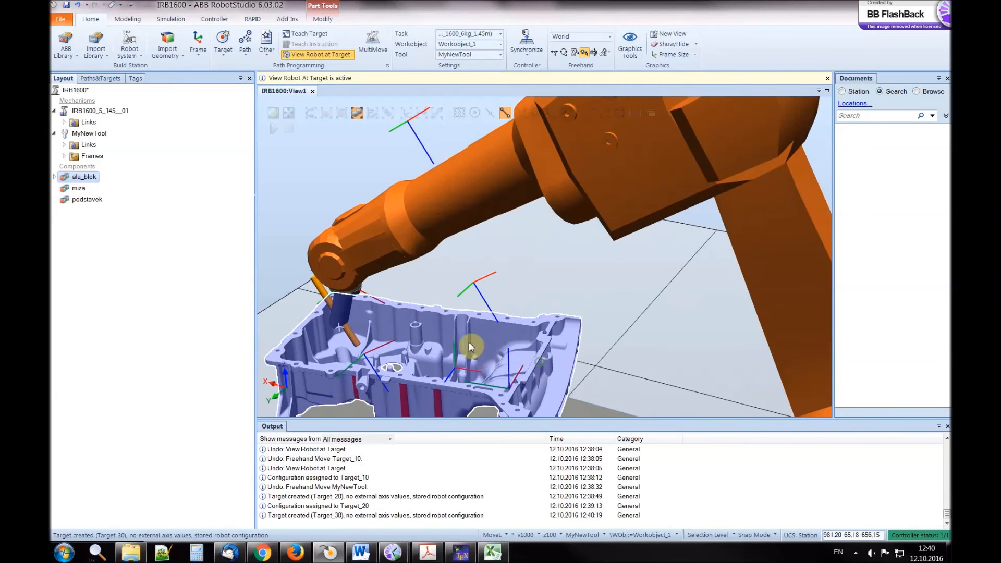
left_click_drag(469, 343, 507, 326, "ctrl")
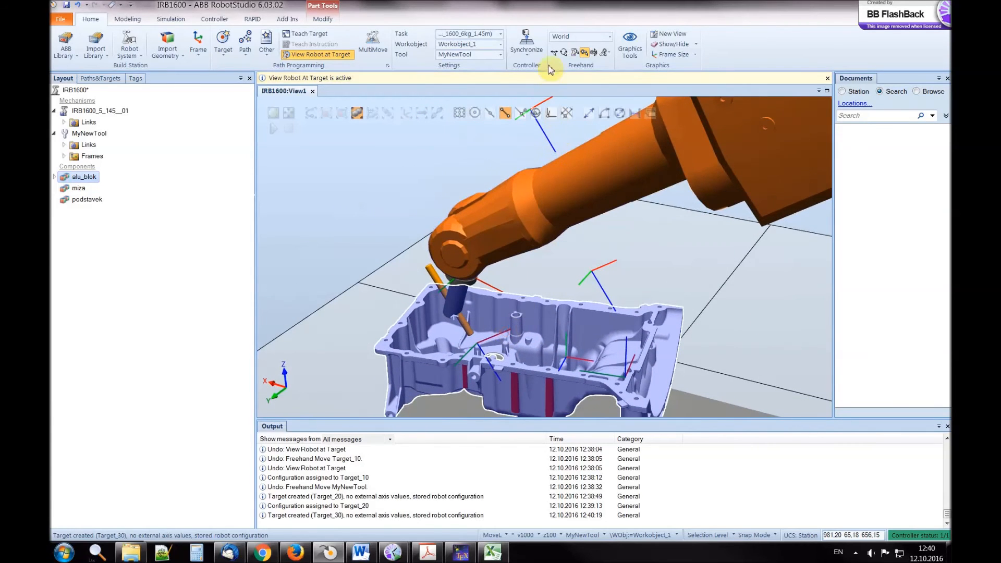
left_click(564, 53)
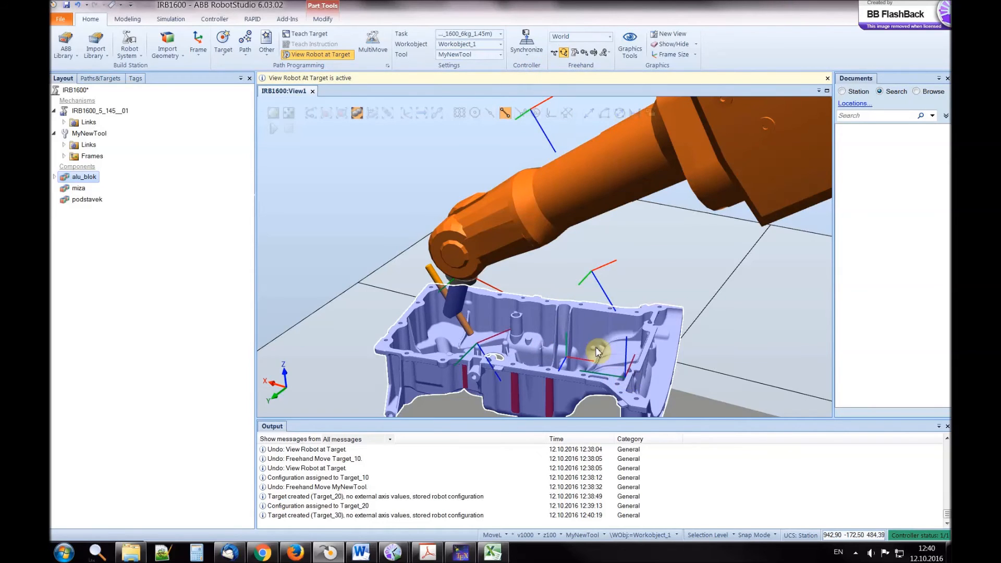
left_click(582, 37)
left_click(569, 50)
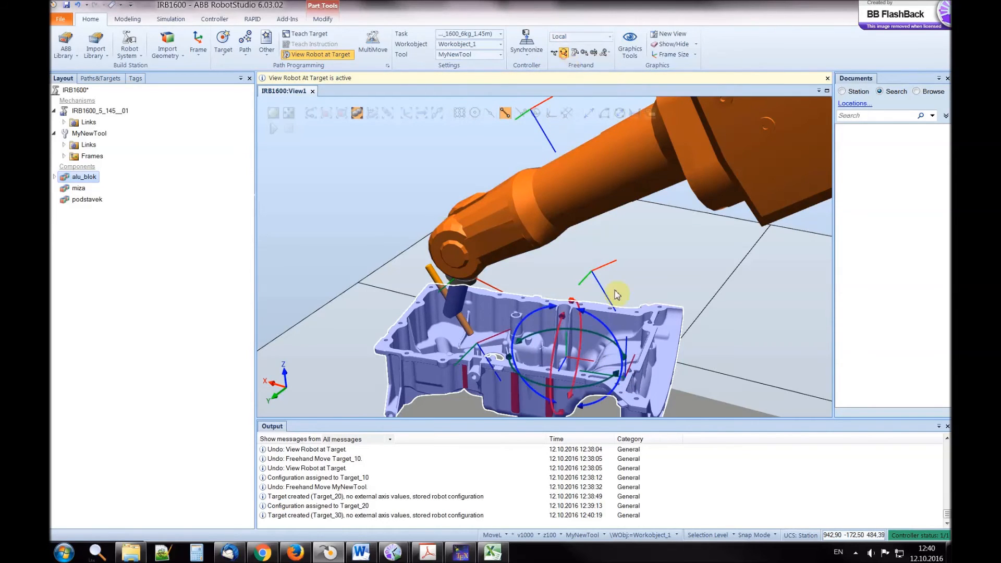
mouse_move(582, 391)
left_mouse_down()
mouse_move(598, 389)
mouse_move(562, 392)
mouse_move(584, 377)
mouse_move(555, 381)
mouse_move(594, 374)
mouse_move(580, 375)
left_mouse_up()
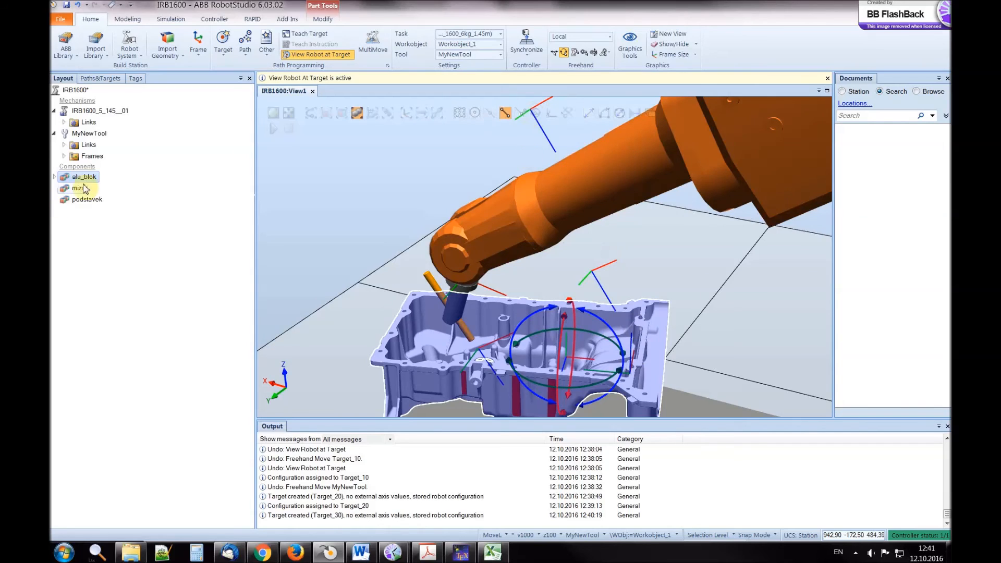
Check how rotating alu_blok affects the targets by viewing the robot at Target_10, Target_20 and Target_30
left_click(115, 81)
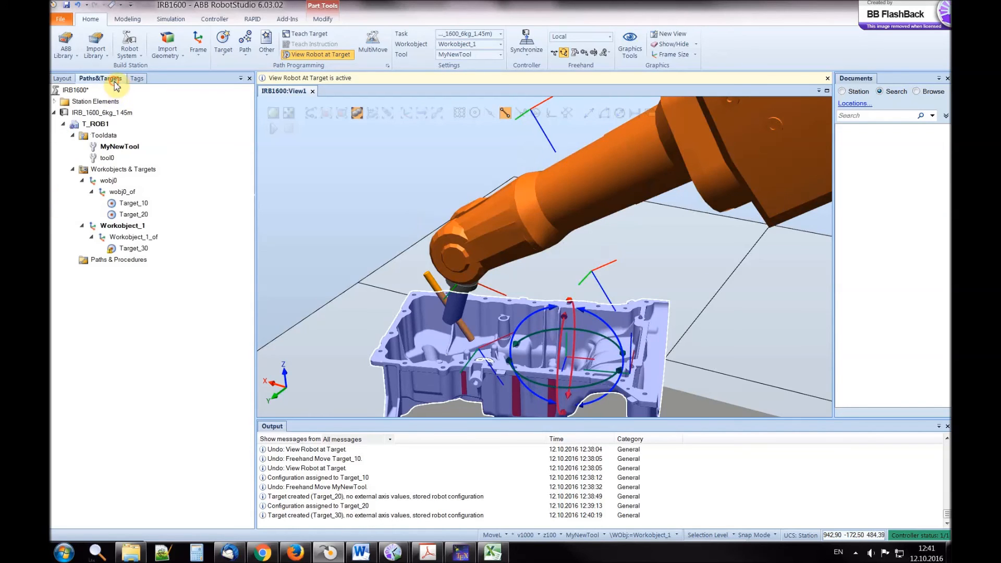
left_click(126, 204)
left_click(129, 214)
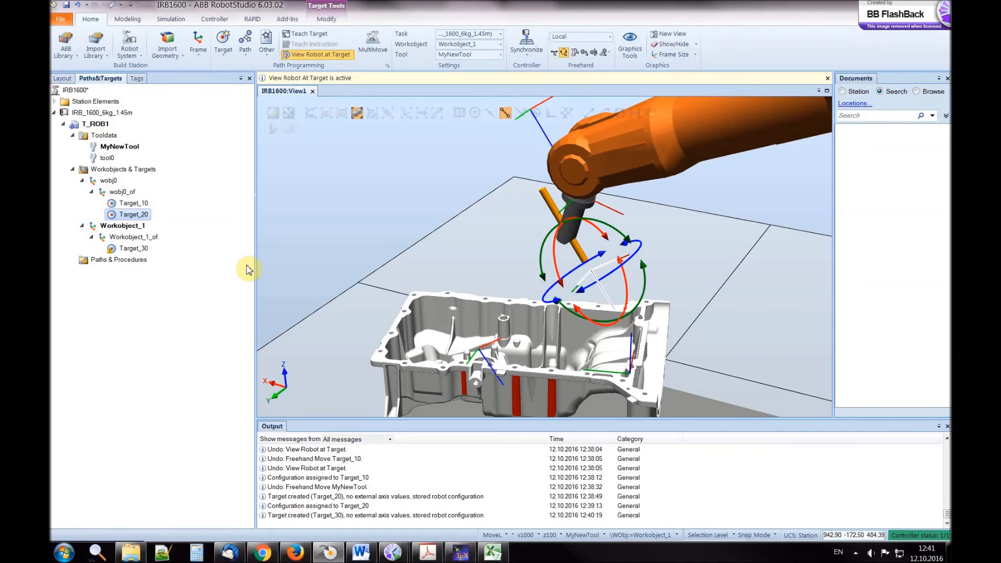
left_click(123, 248)
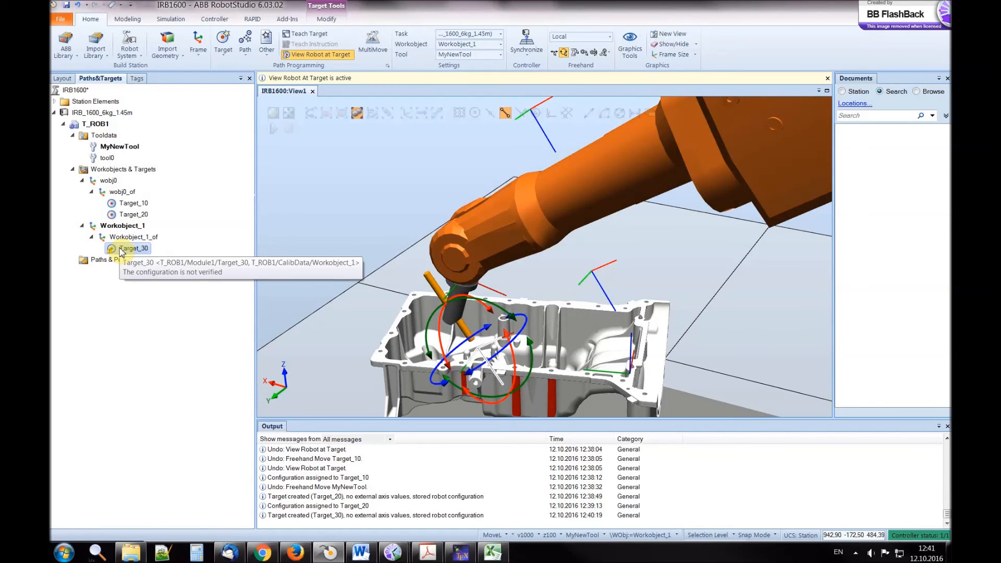
Jump the robot to Target_30 and assign it configuration Cfg1 (0,-1,-1,0)
right_click(121, 250)
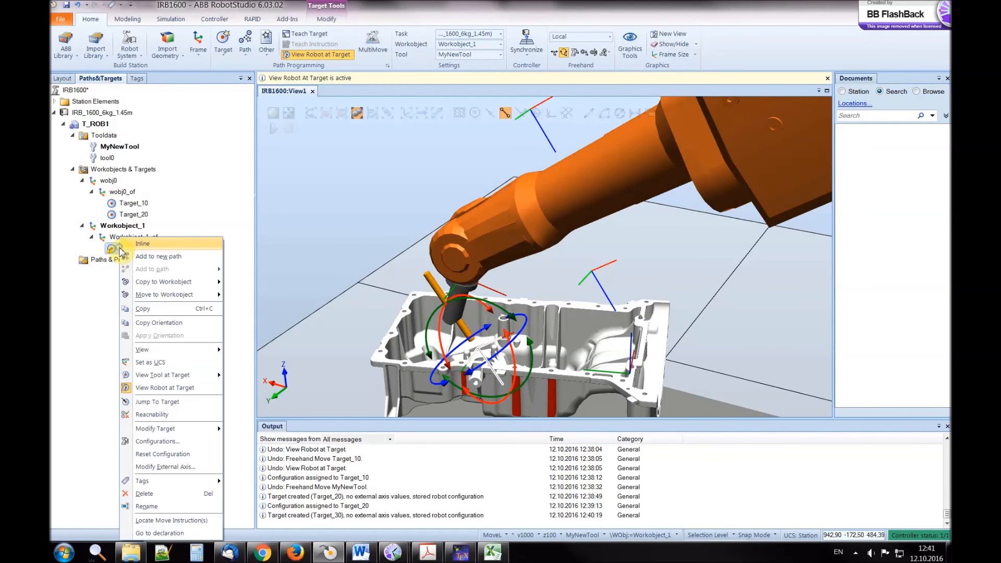
left_click(185, 402)
left_click(147, 89)
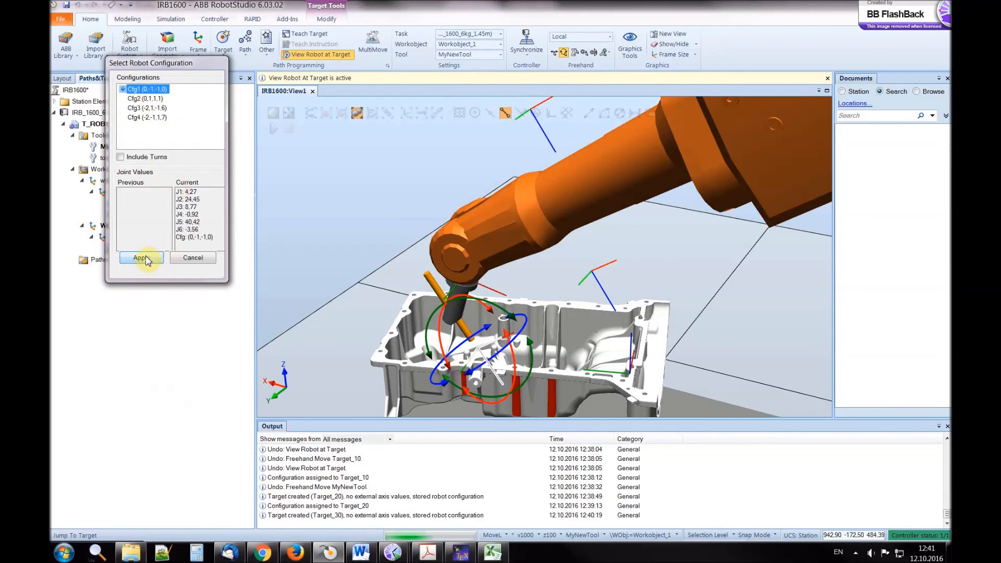
left_click(144, 258)
left_click(178, 312)
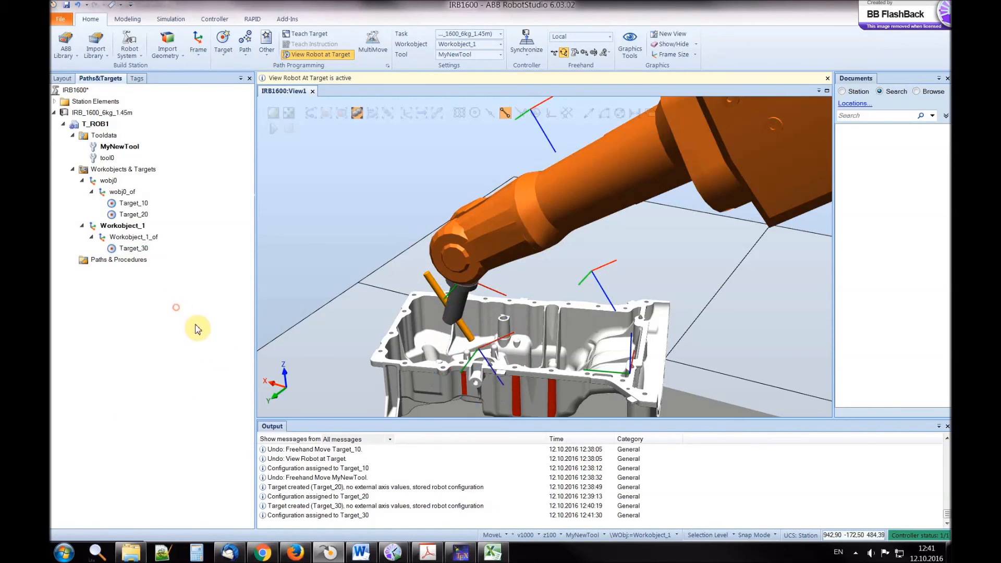
scroll(382, 351, "down", 2)
scroll(383, 351, "down", 1)
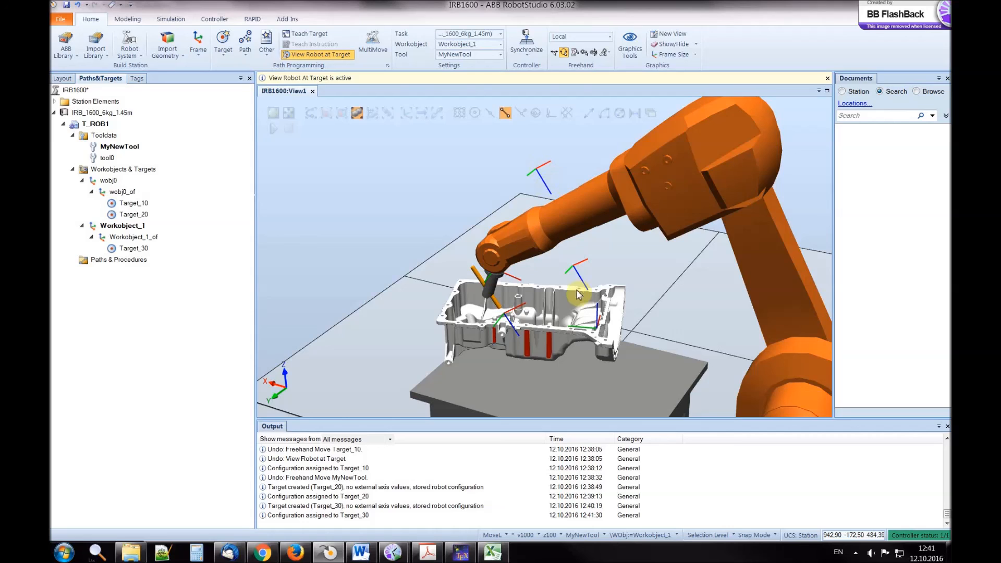
left_click(533, 311)
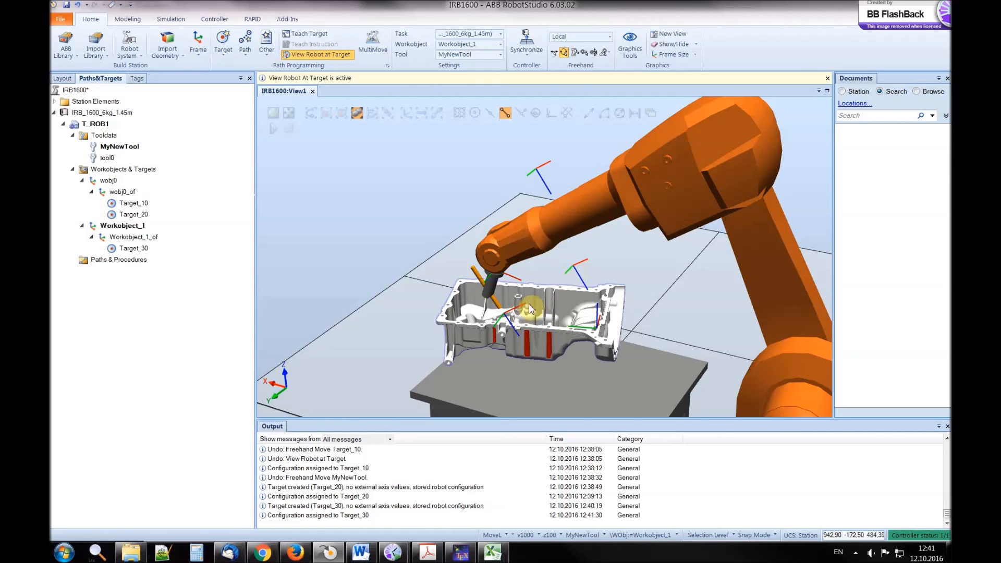